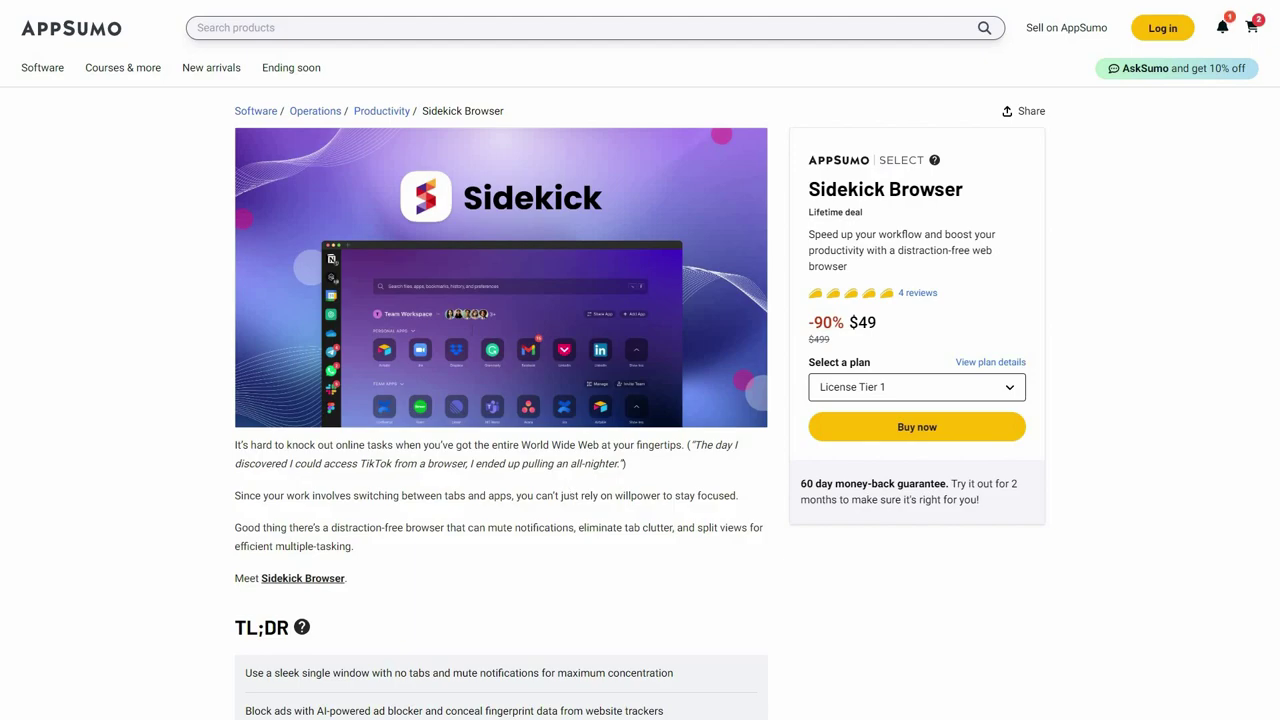
Review the Sidekick deal's Plans & features section and its three license tier cards.
scroll(323, 46, down, 2)
click(370, 36)
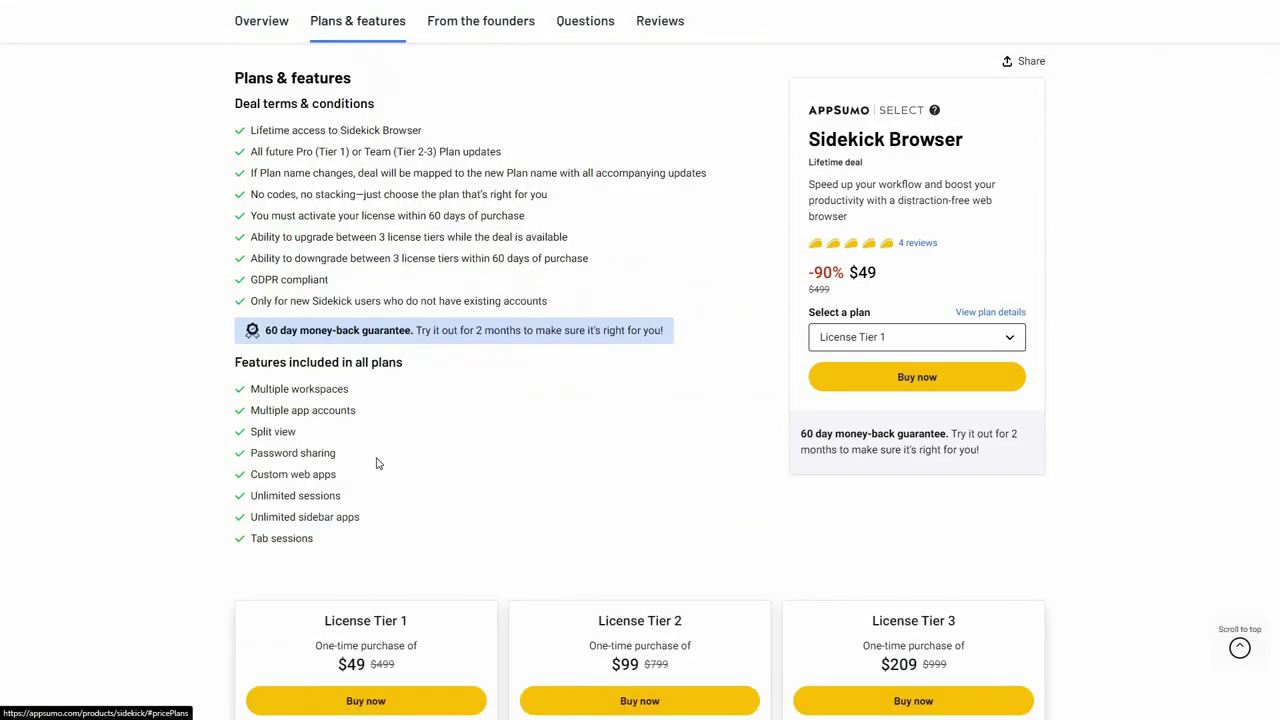
scroll(333, 338, down, 1)
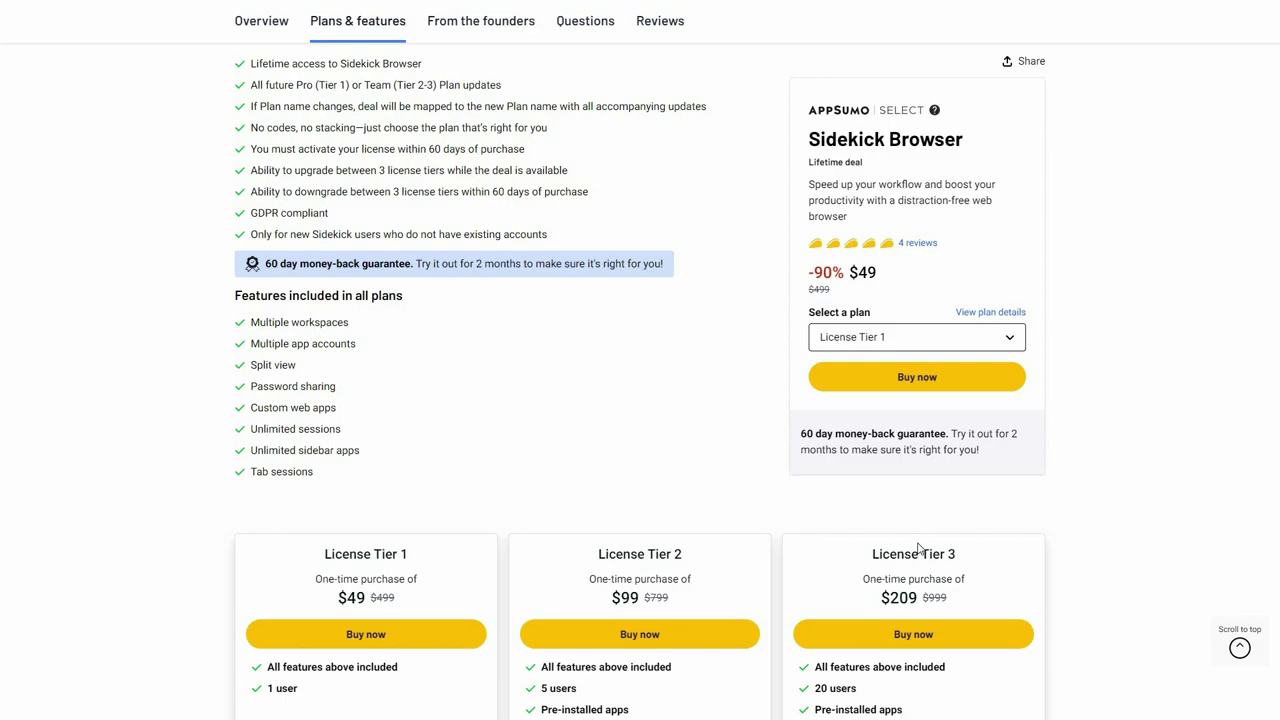
scroll(480, 505, down, 2)
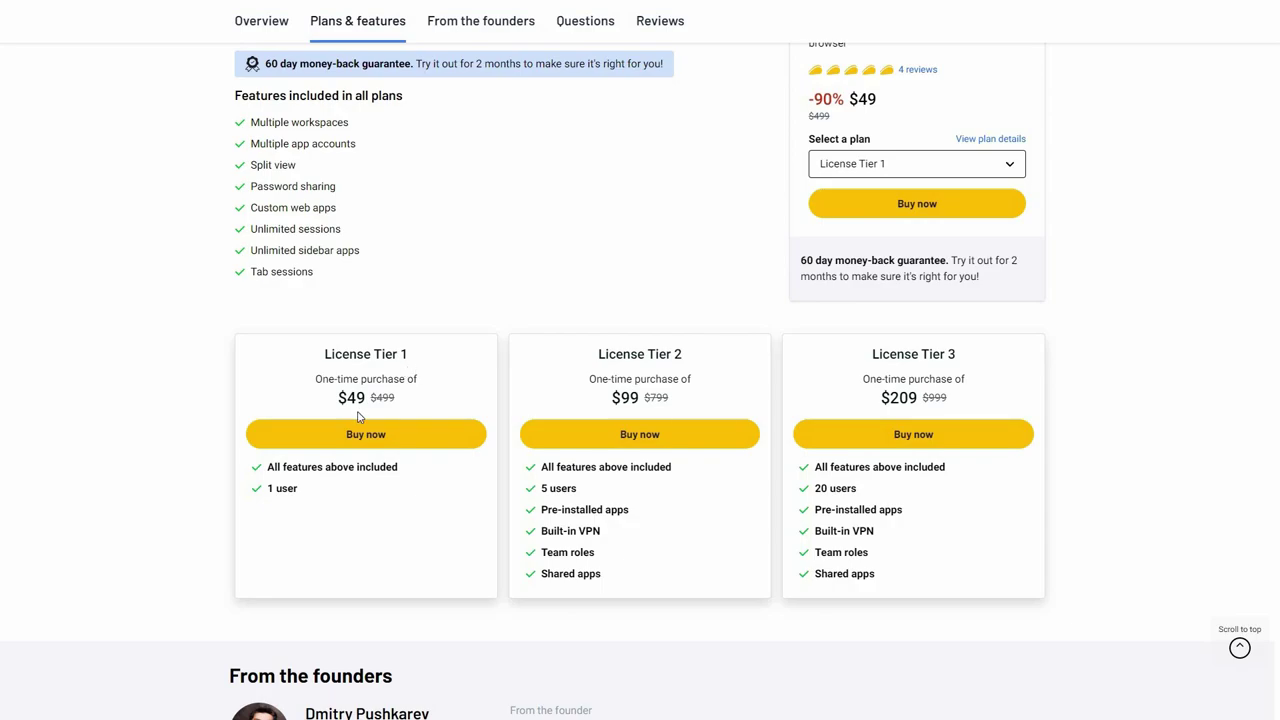
Buy the $49 License Tier 1 plan for Sidekick Browser.
click(397, 443)
scroll(1079, 261, up, 3)
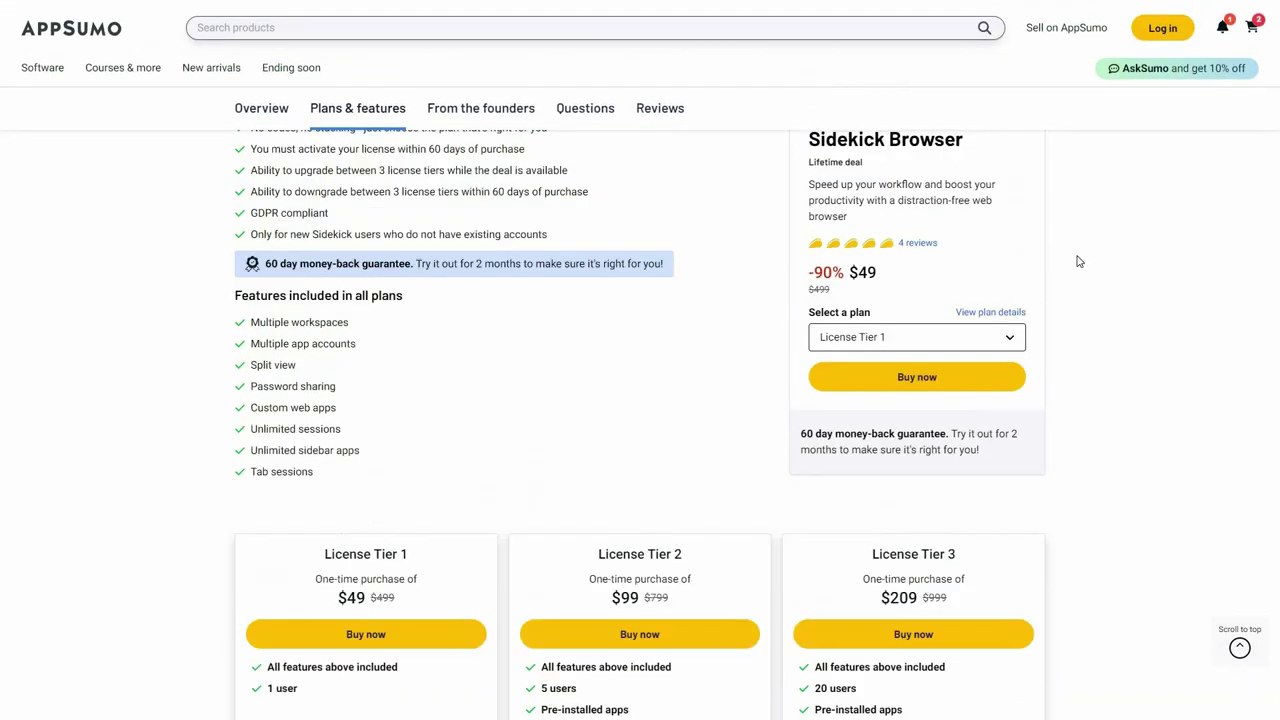
scroll(1079, 261, up, 1)
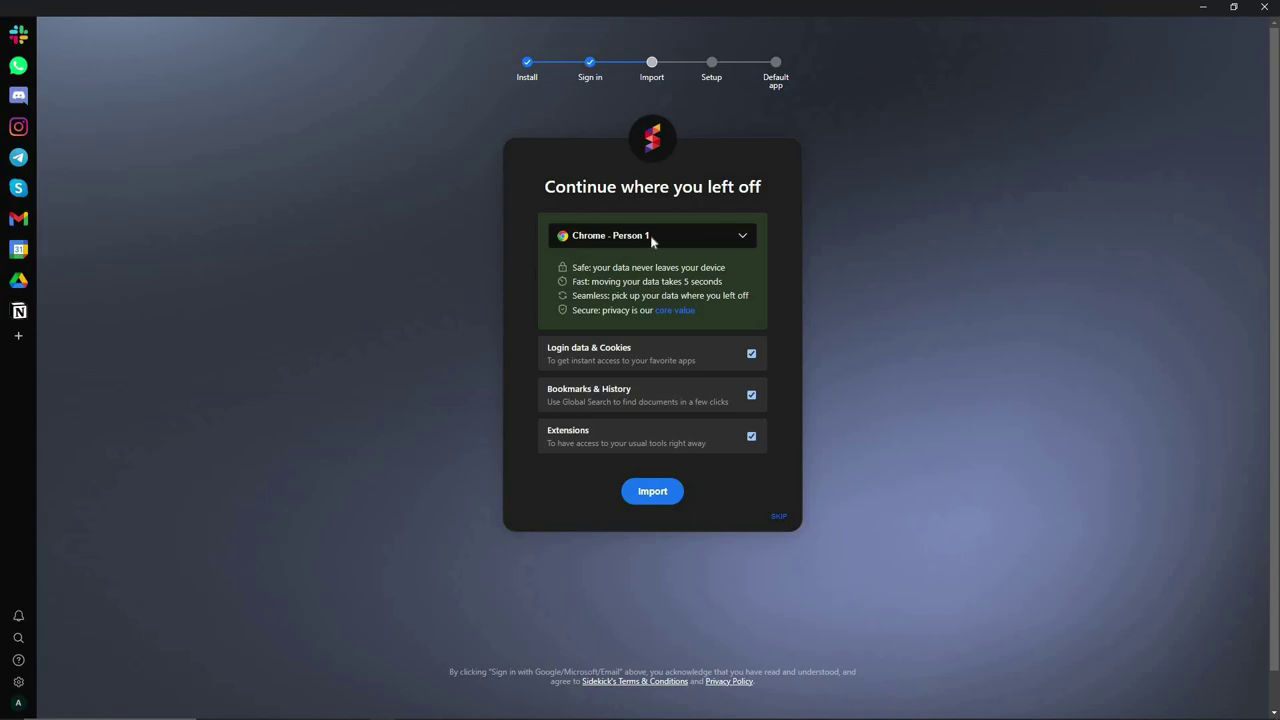
Import Chrome login data, bookmarks, history and extensions into Sidekick with all boxes kept ticked.
click(667, 496)
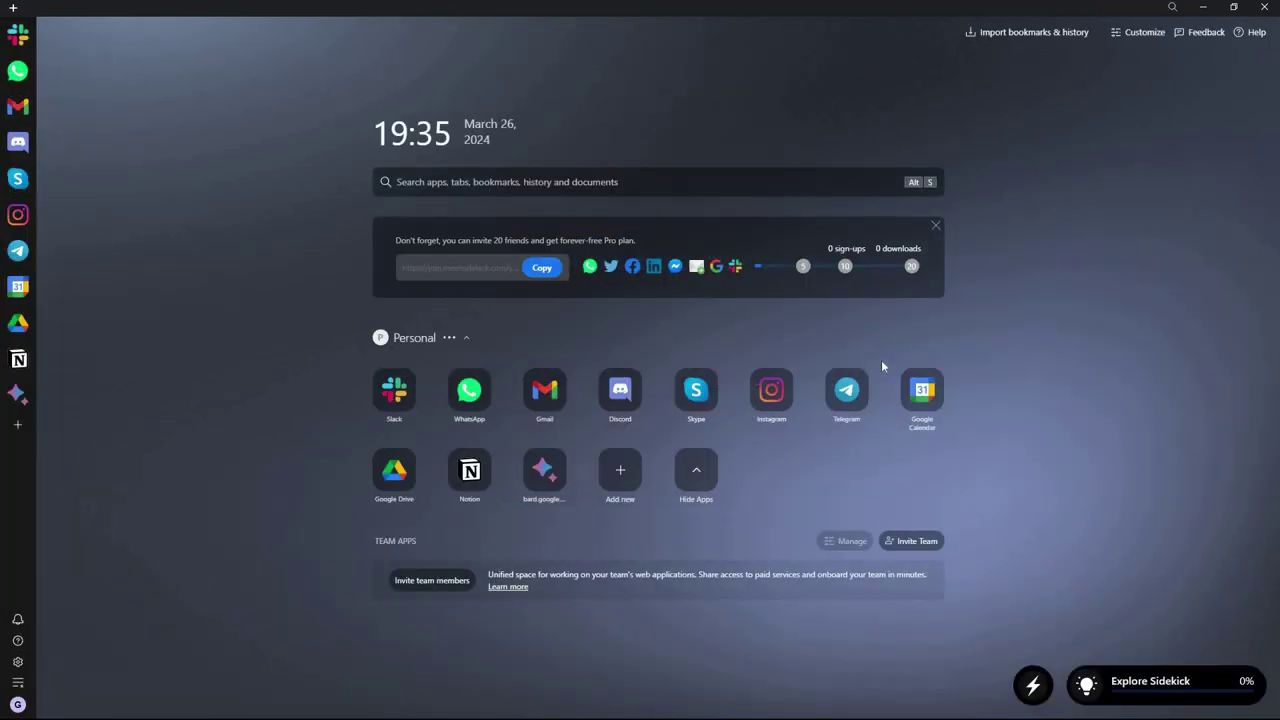
click(448, 588)
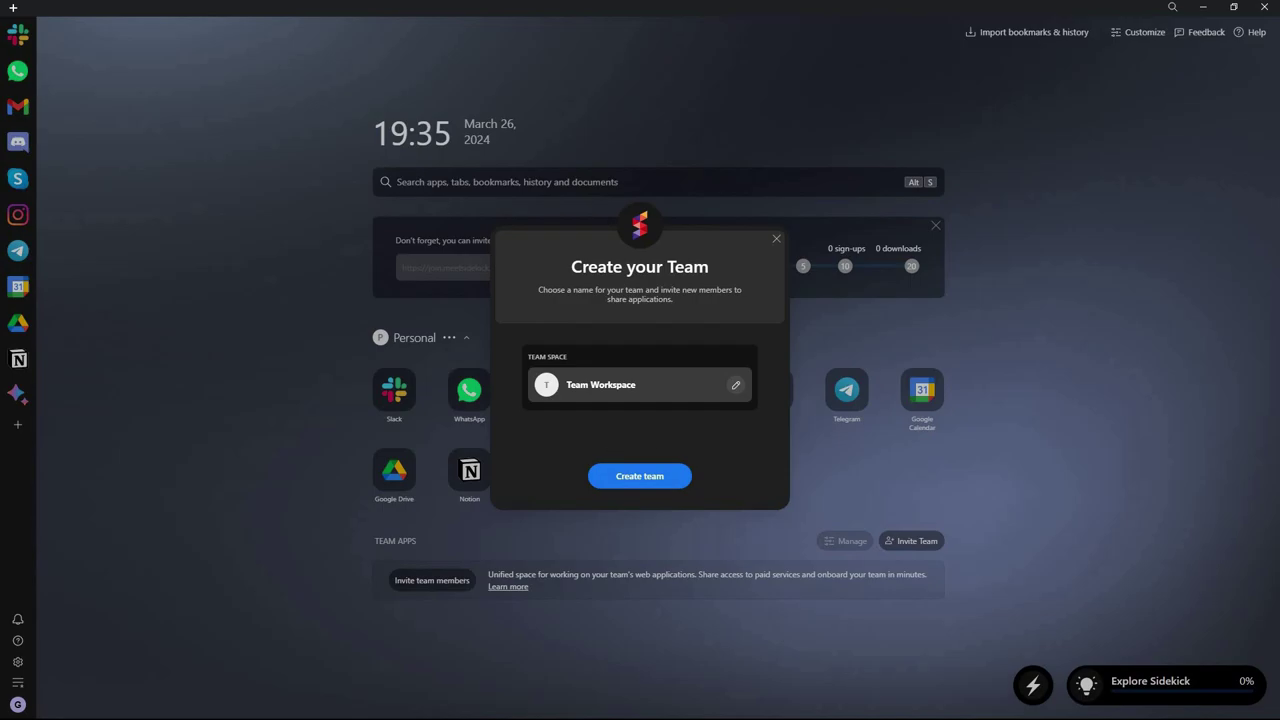
click(655, 484)
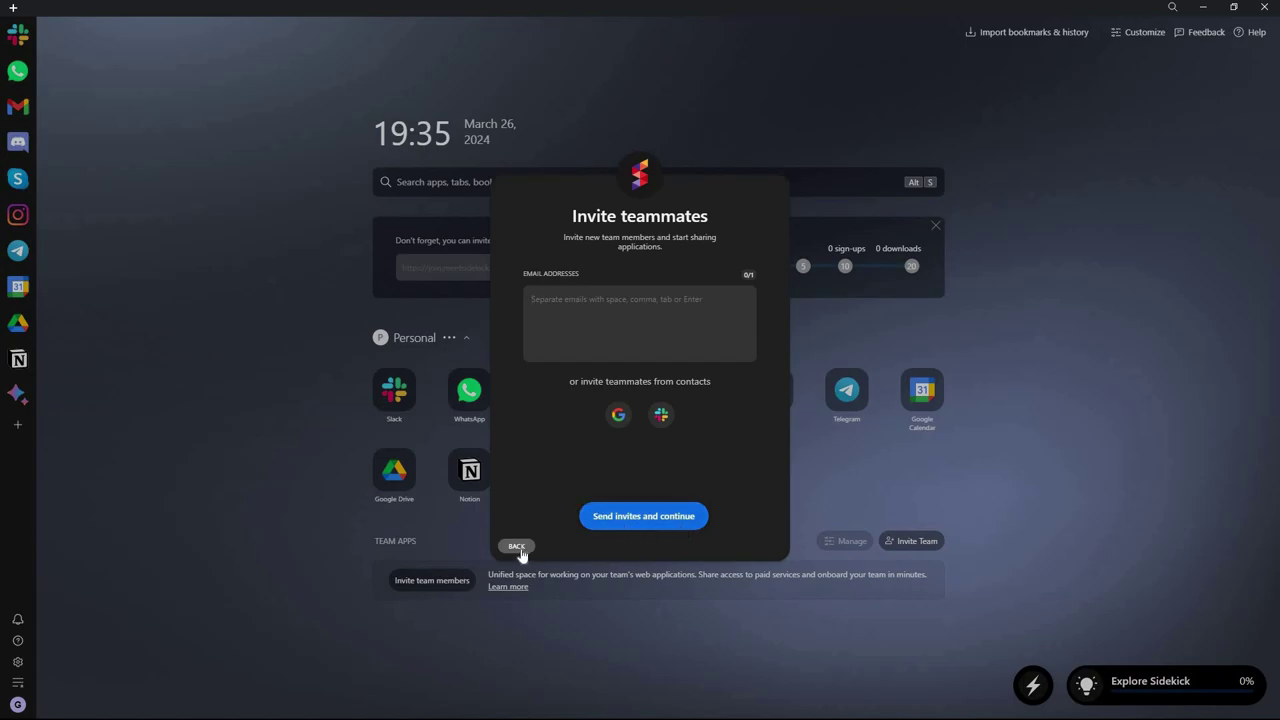
click(659, 528)
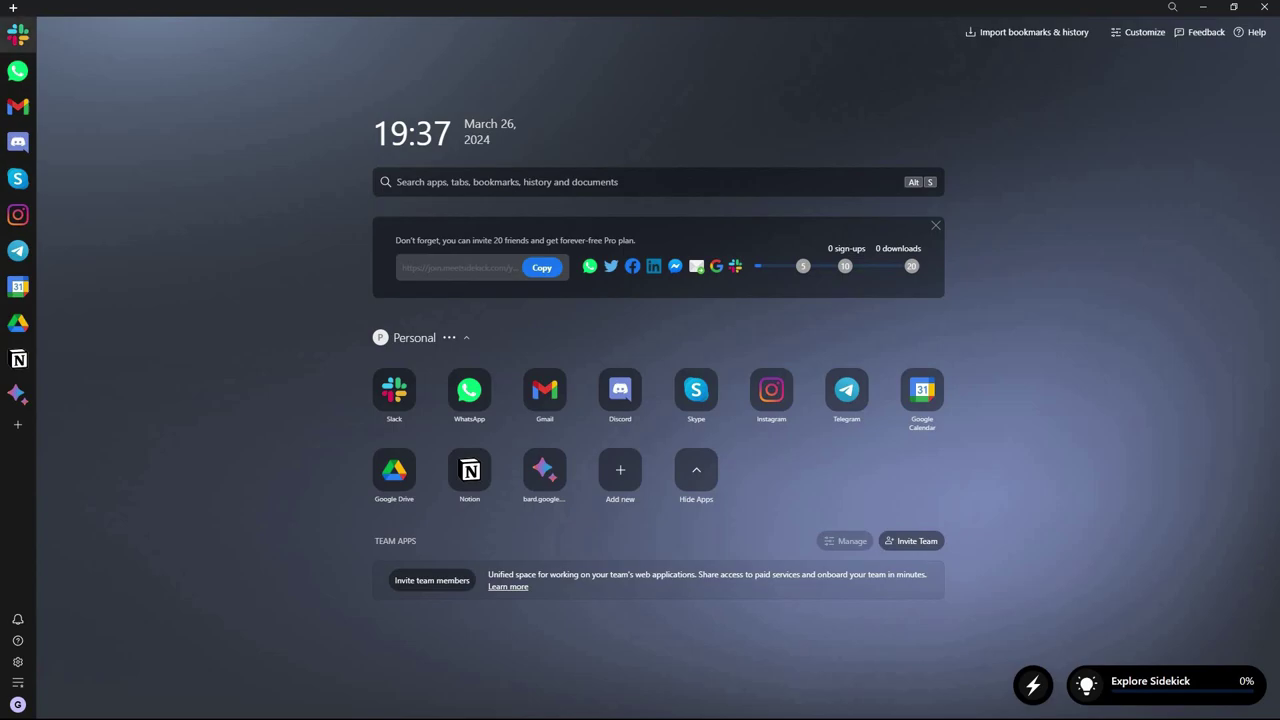
Open a new tab and search for skype using the earlier suggestion.
click(14, 9)
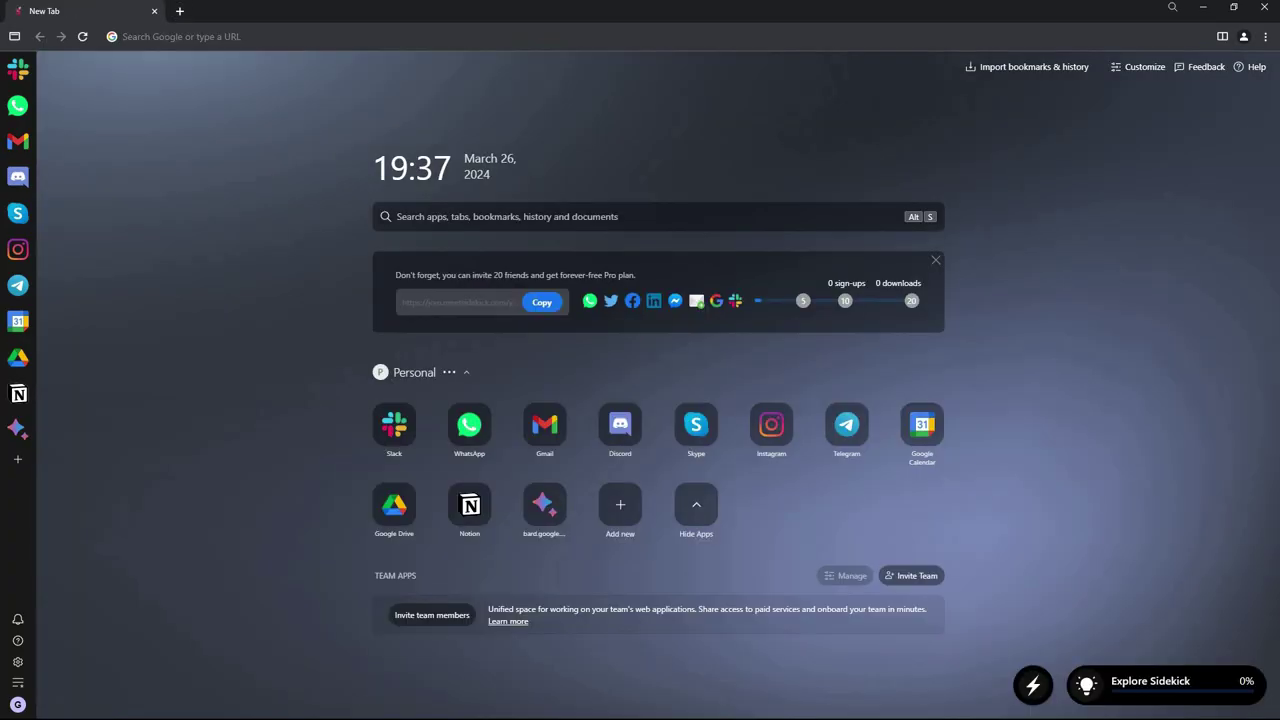
key(Down)
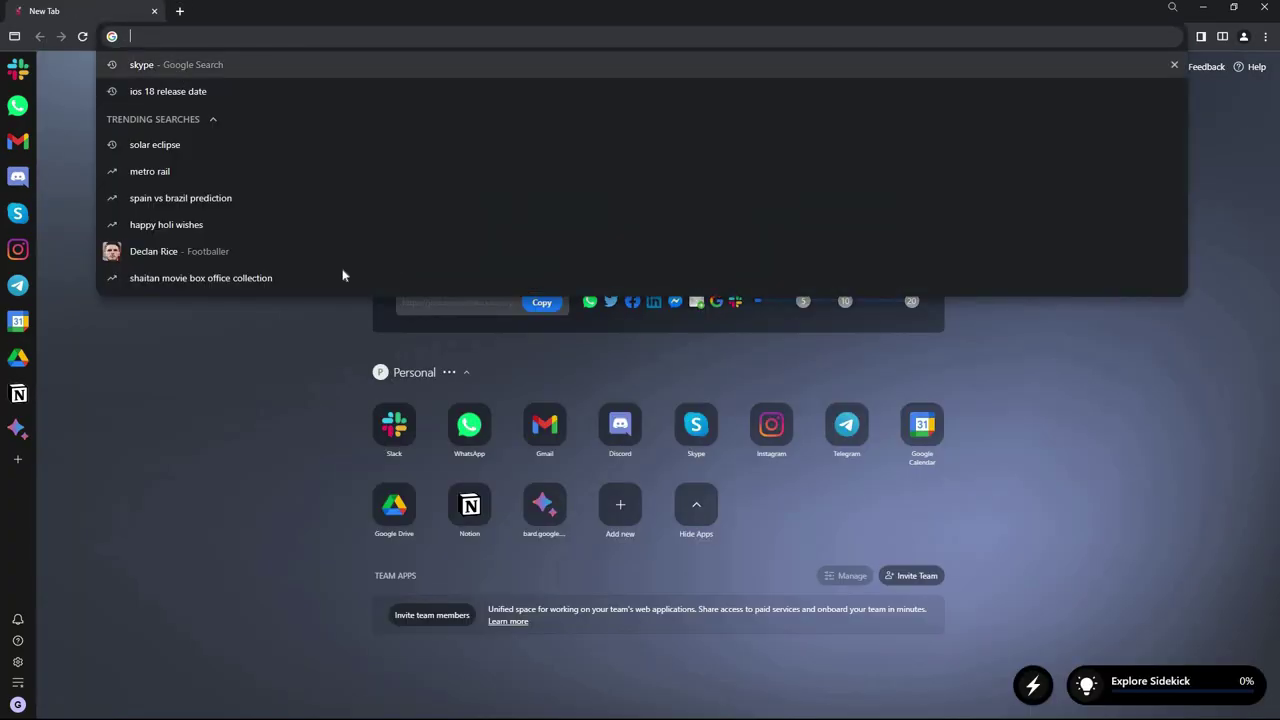
key(Return)
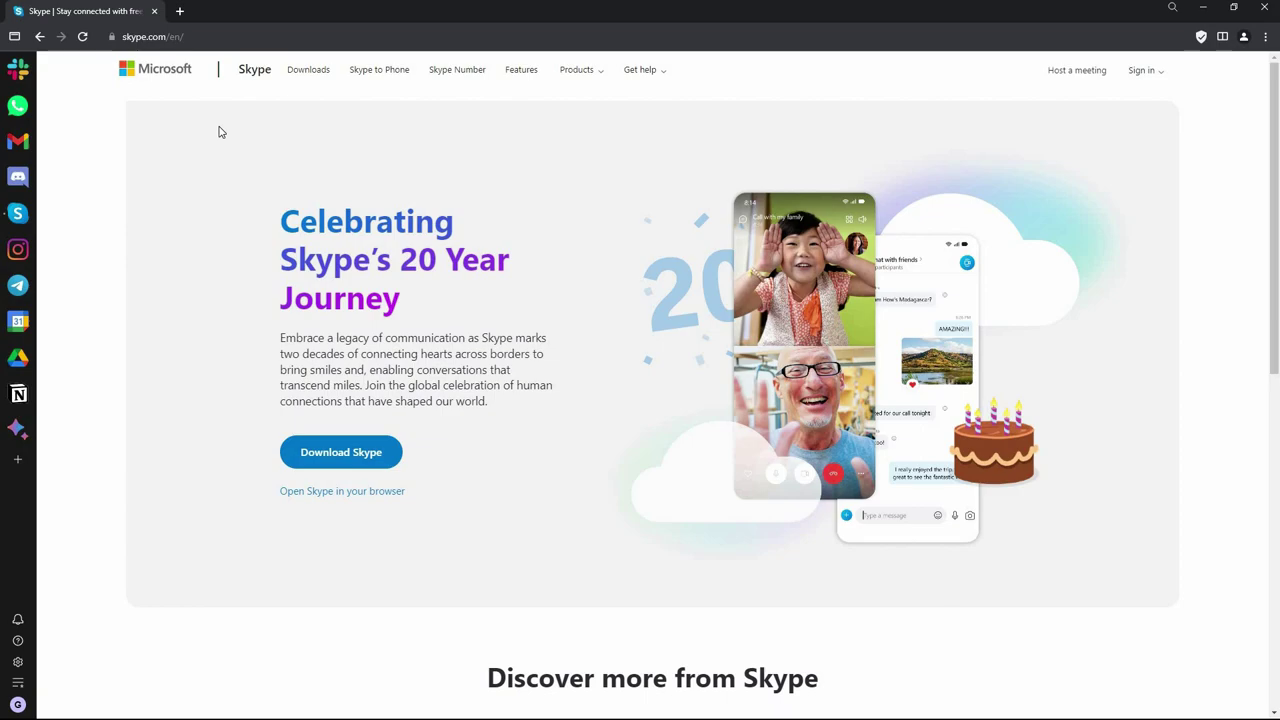
Mute the site playing in the Google search results tab.
click(180, 11)
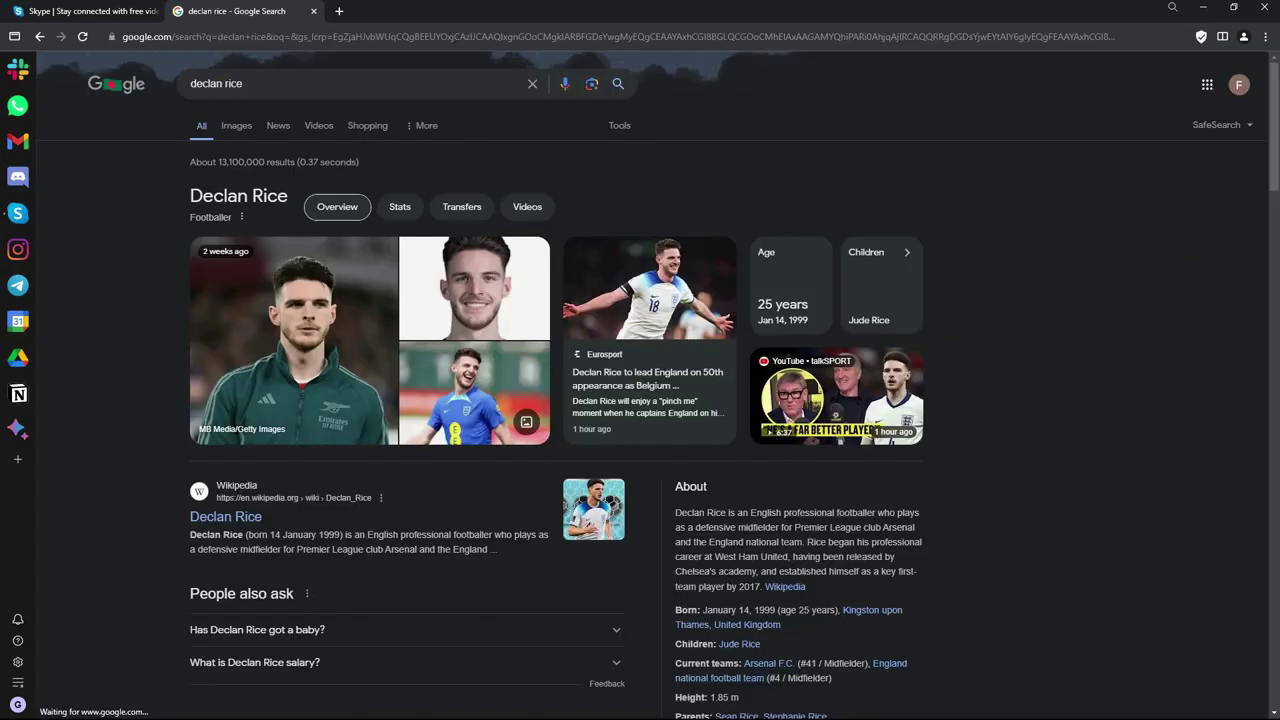
click(145, 12)
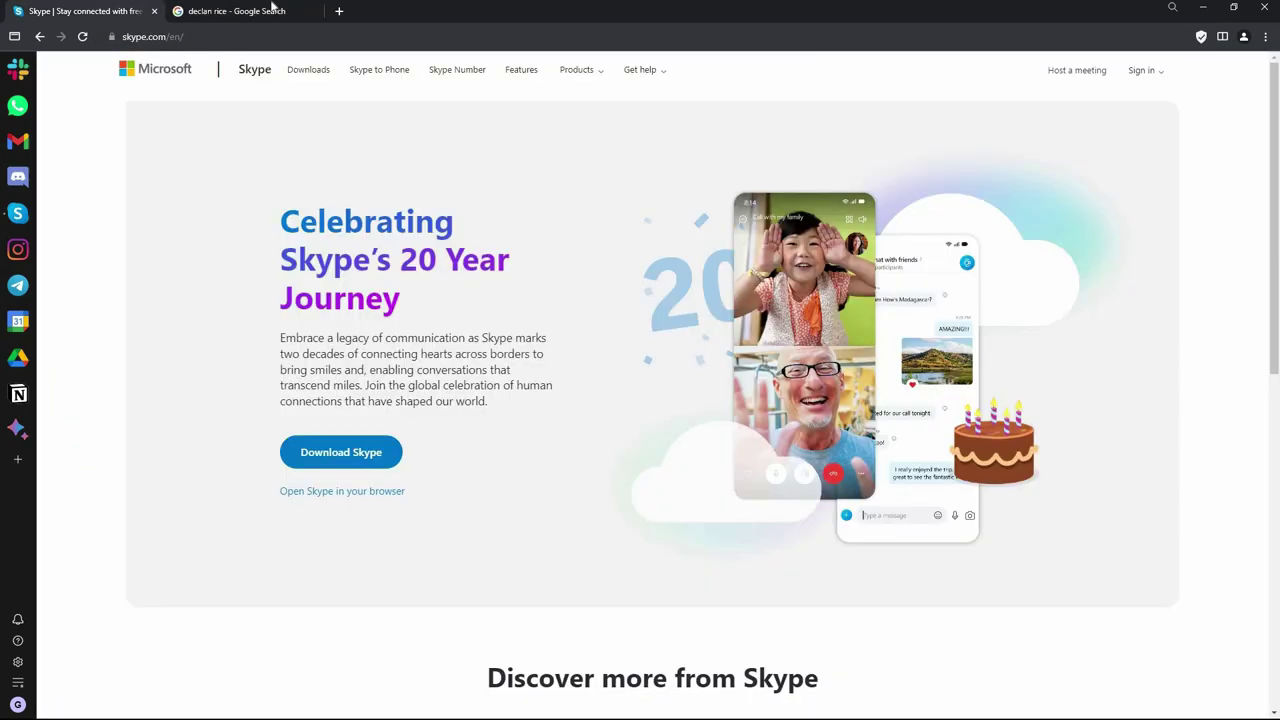
click(240, 12)
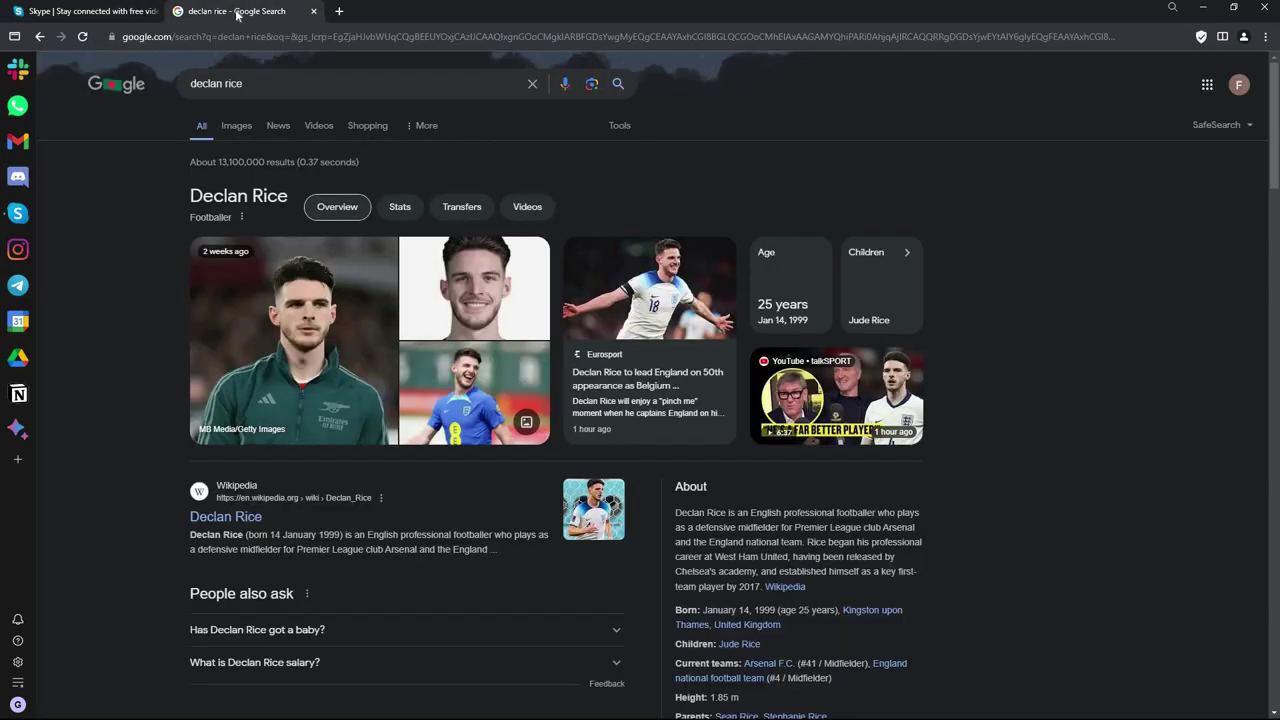
right_click(252, 12)
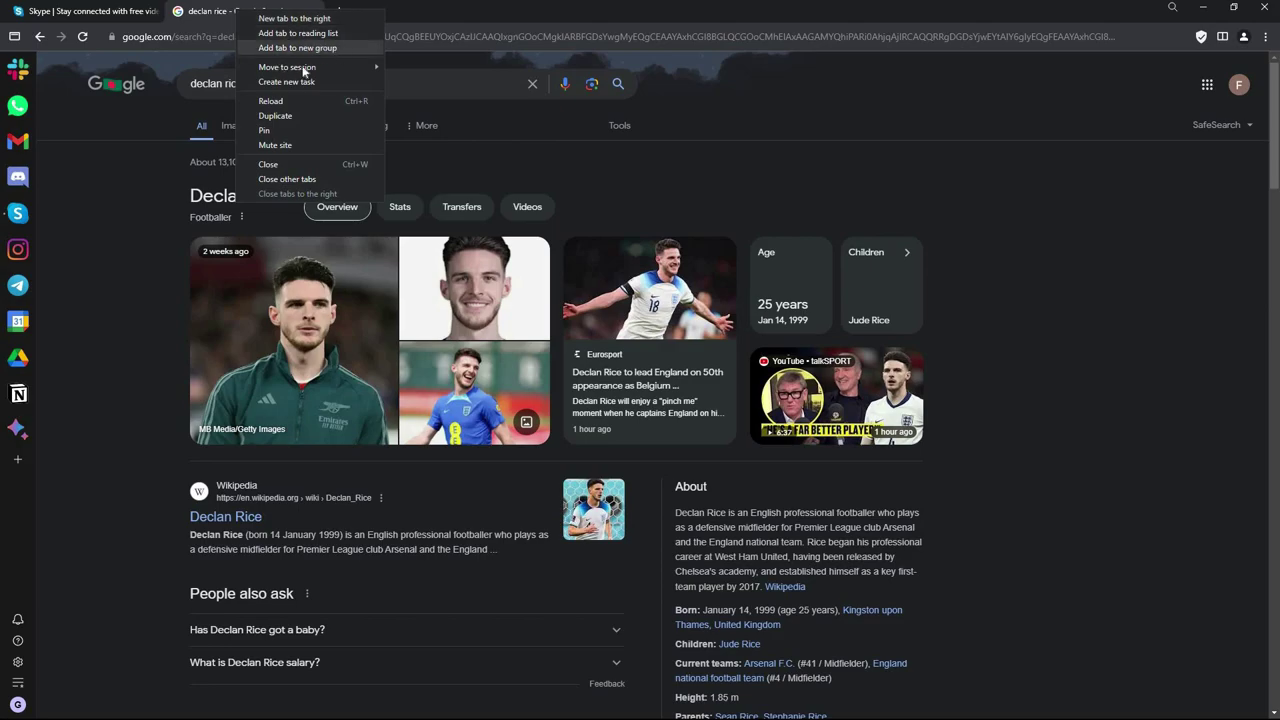
mouse_move(303, 71)
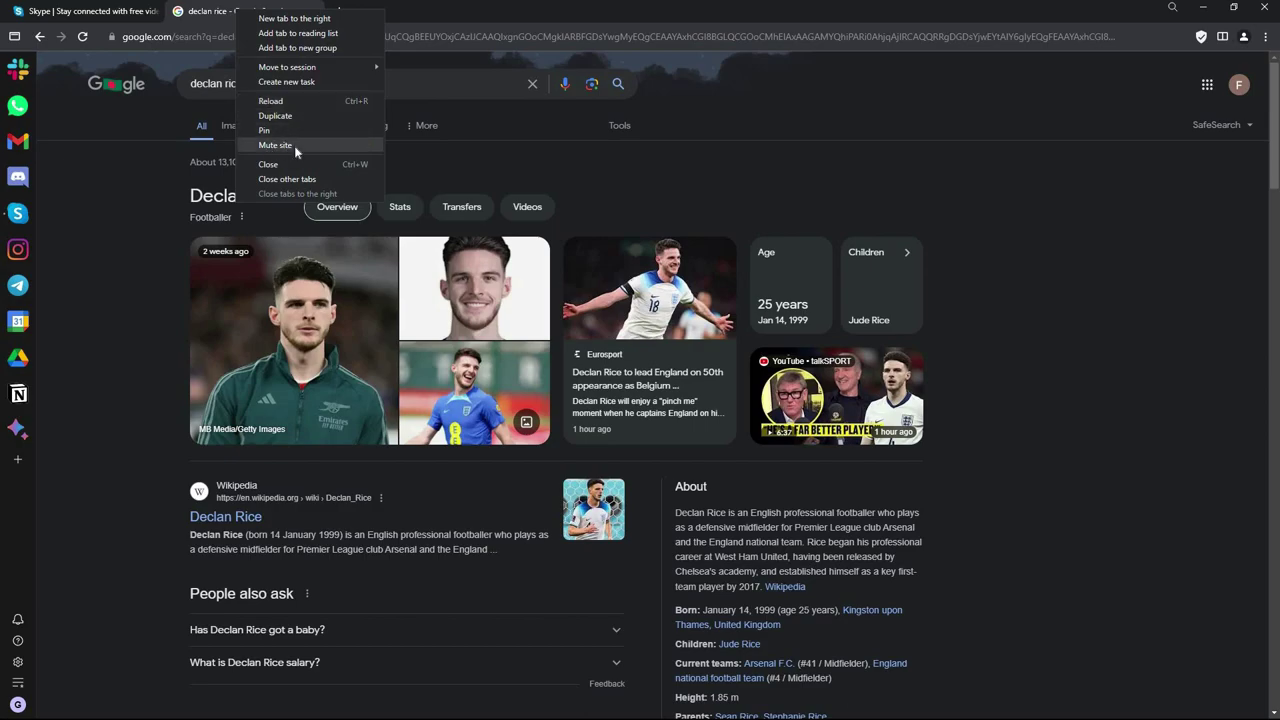
click(123, 188)
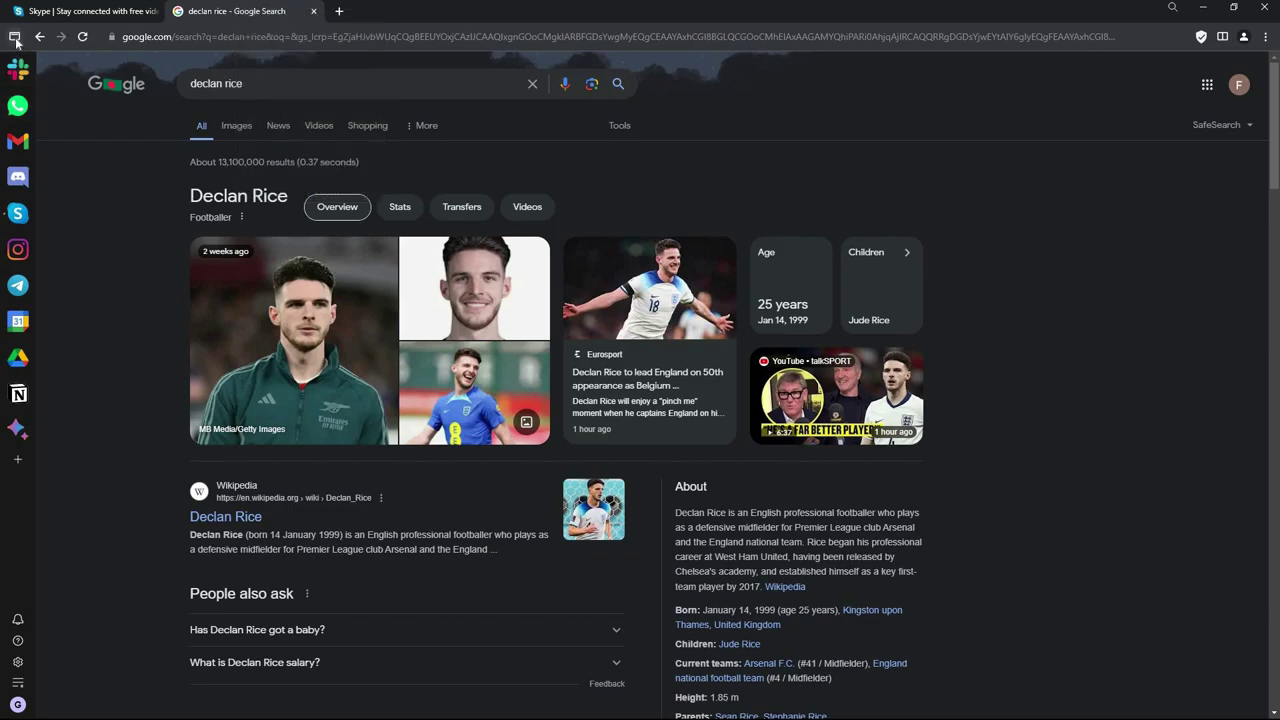
Open the Skype sidebar app so its Microsoft sign-in page fills the window.
click(15, 38)
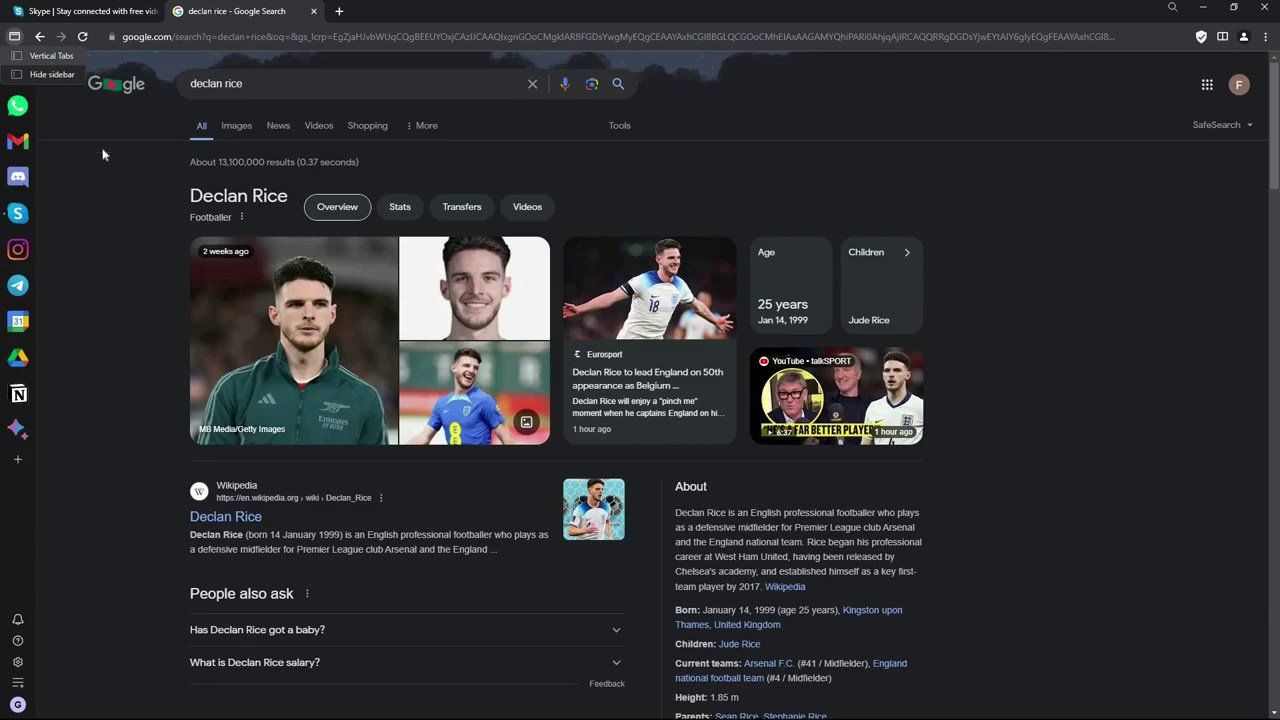
click(148, 12)
click(155, 12)
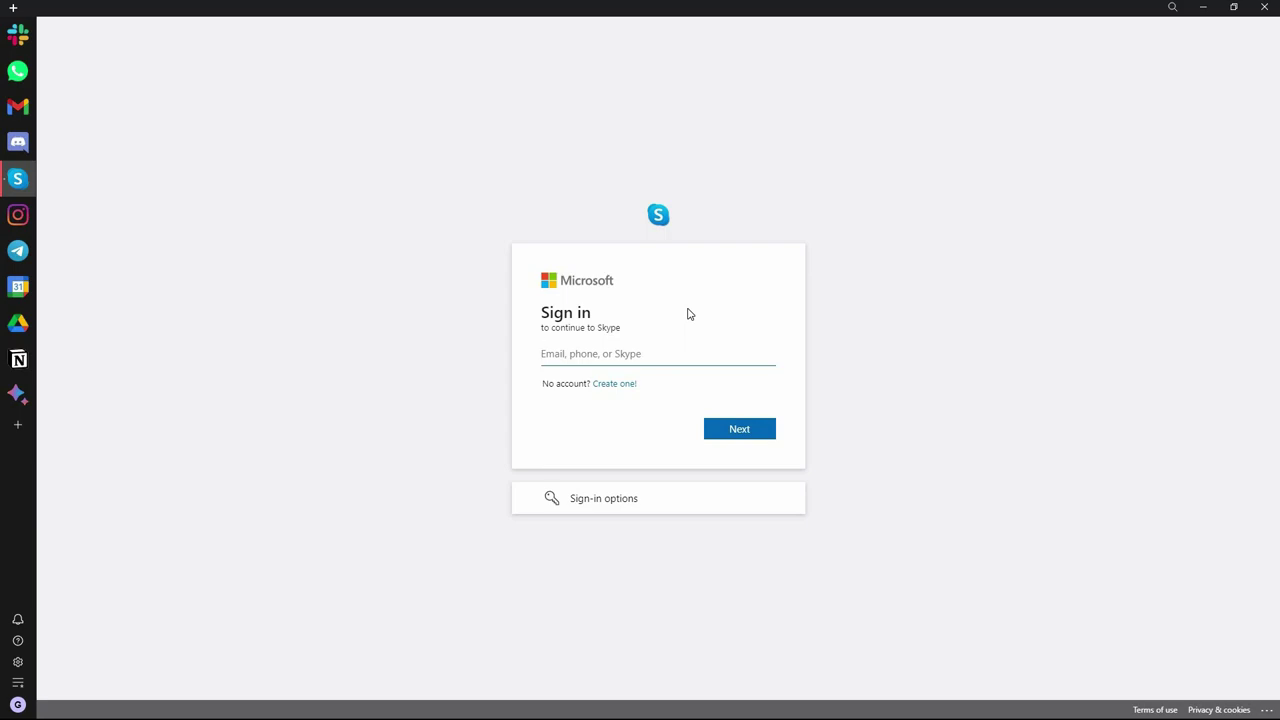
Close the Skype sidebar app, returning to the start page's Personal app grid.
right_click(18, 181)
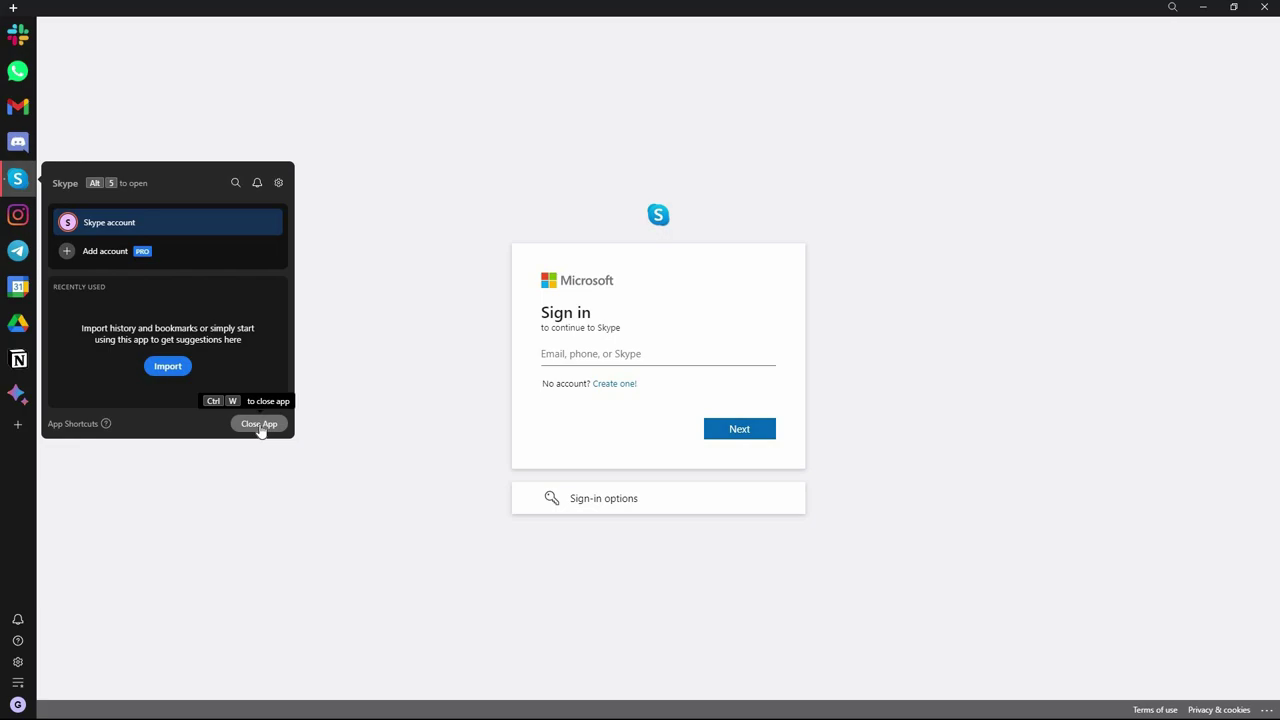
click(260, 428)
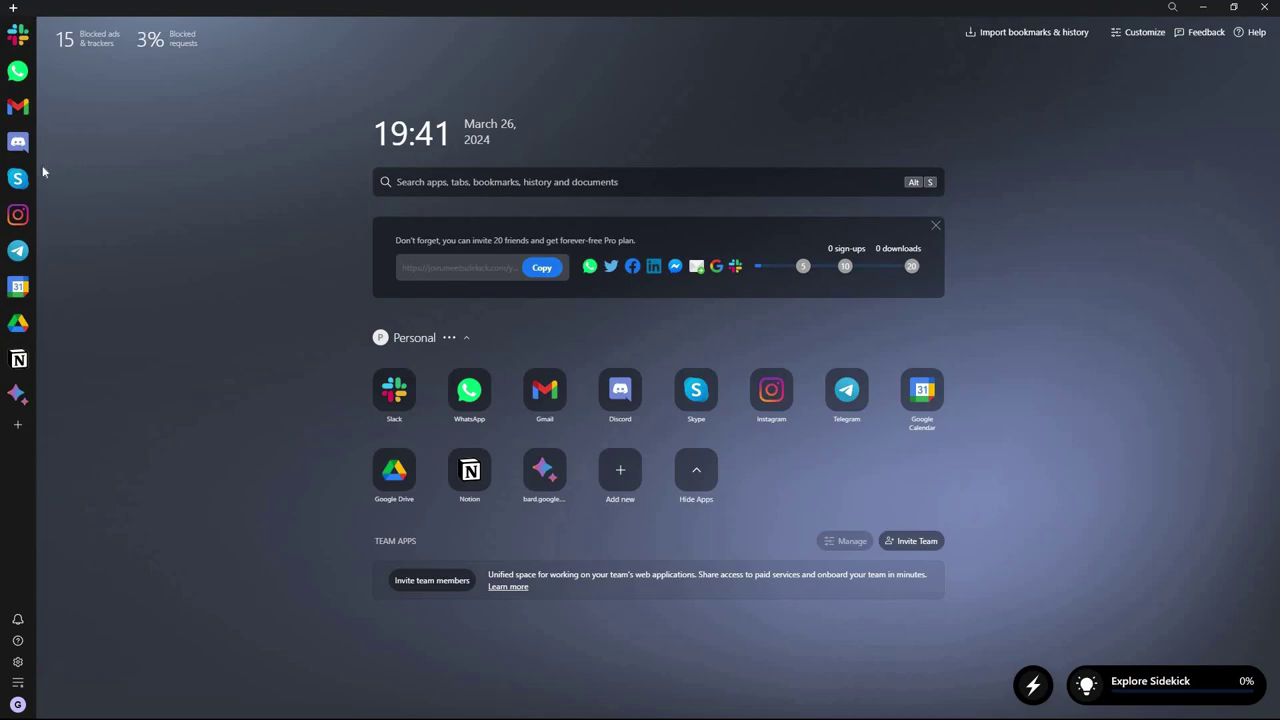
Add and open a second Discord account at its login page, then close the Discord app.
mouse_move(18, 142)
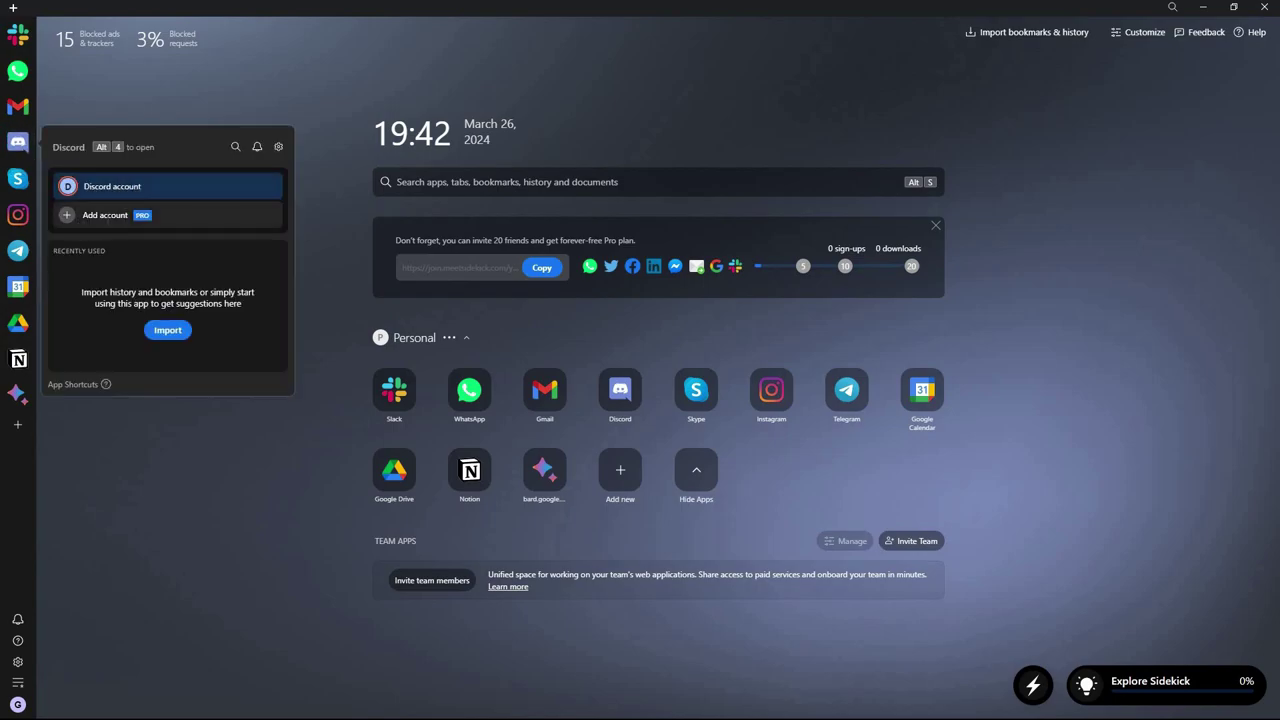
click(105, 215)
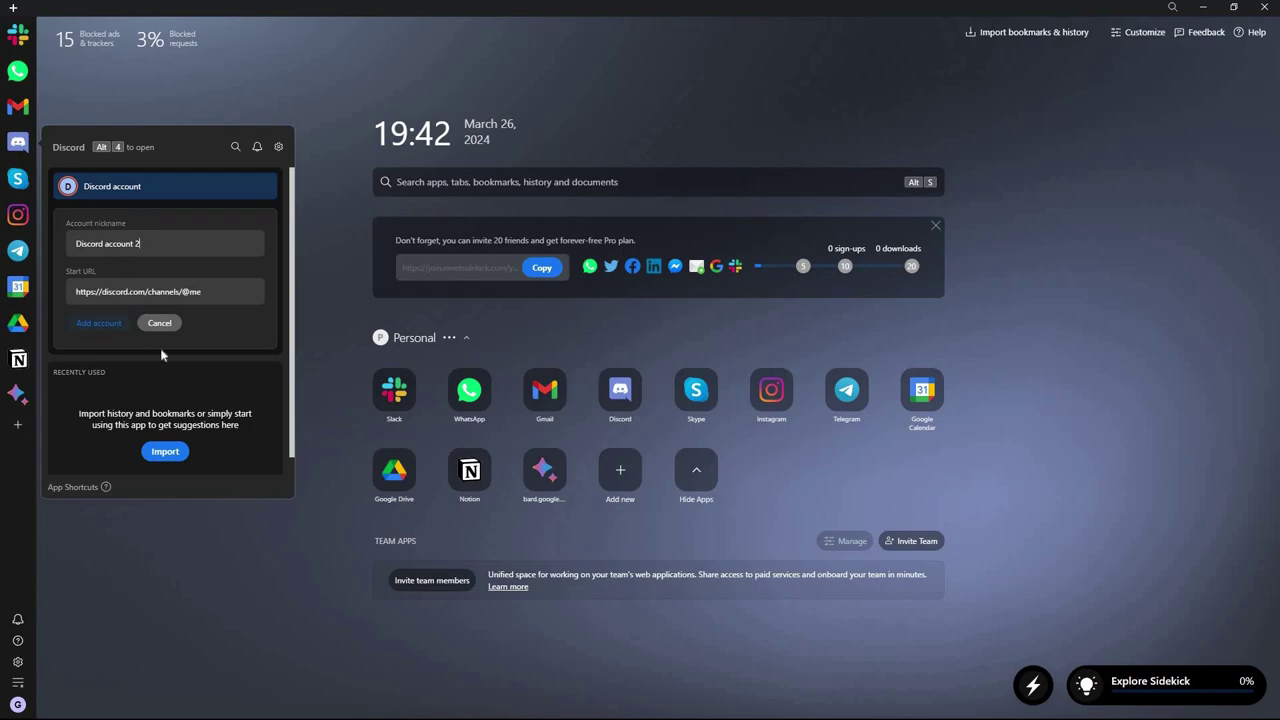
click(112, 322)
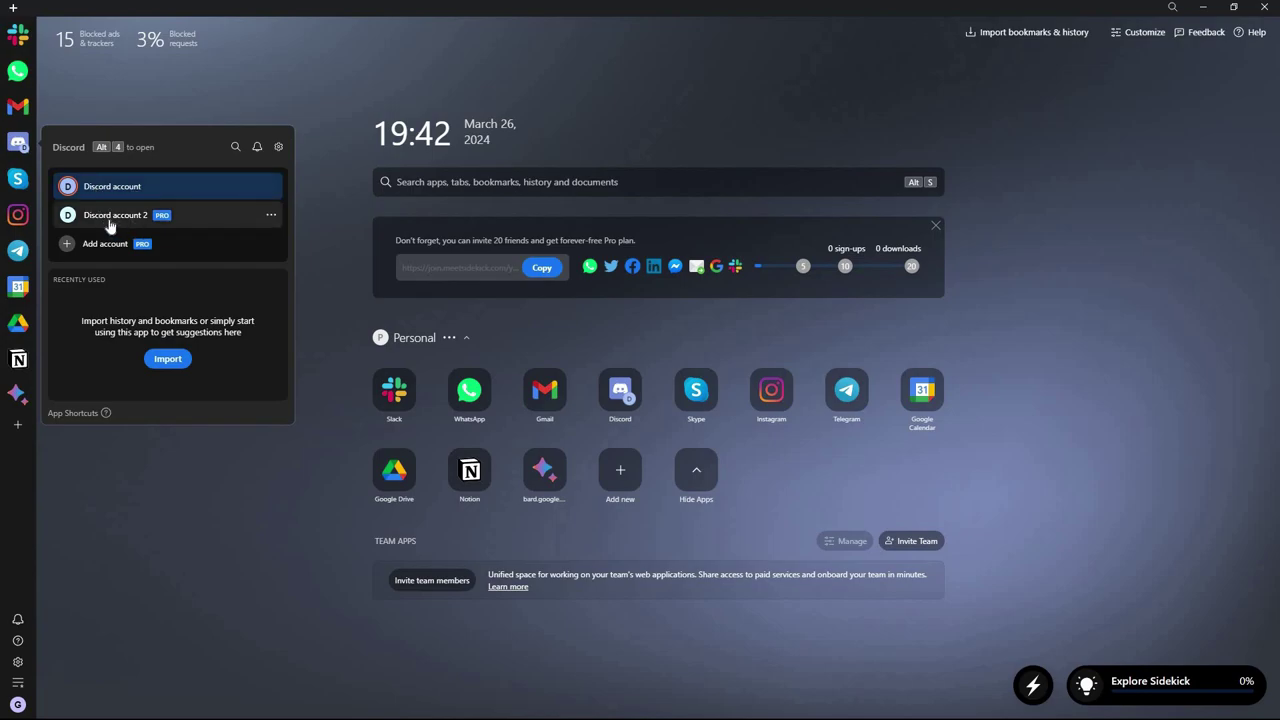
click(112, 225)
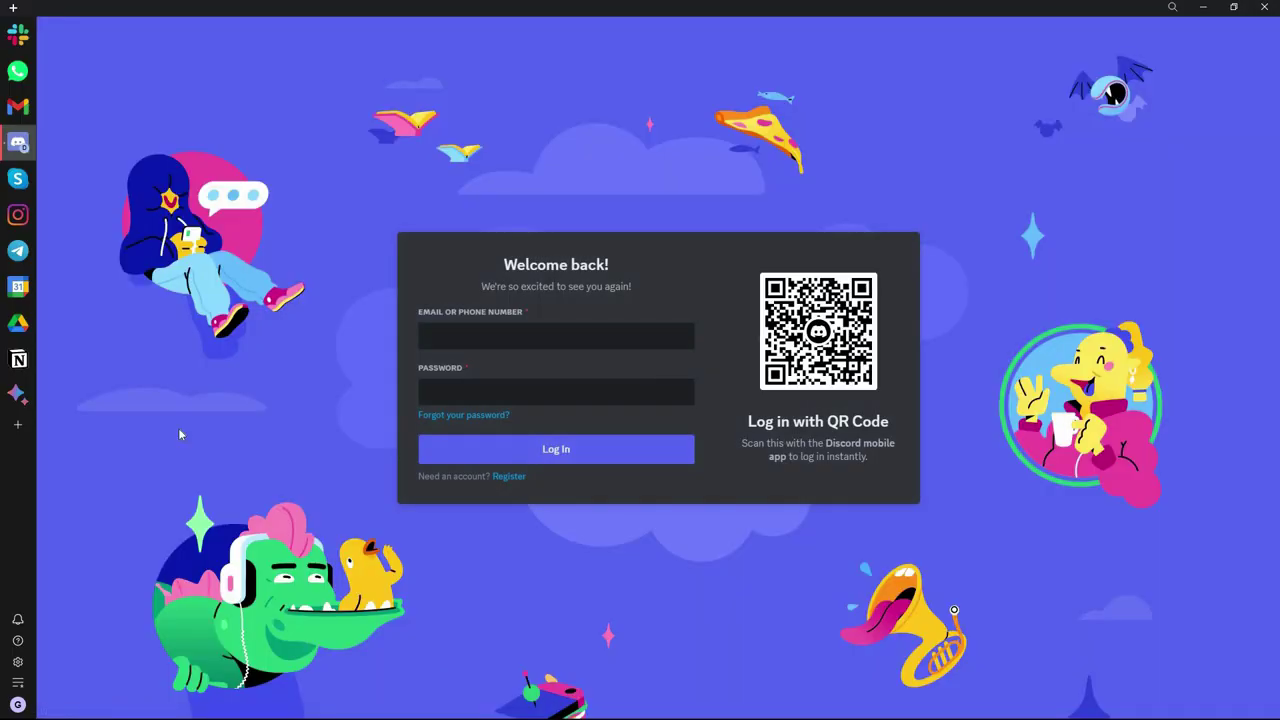
right_click(18, 142)
click(259, 416)
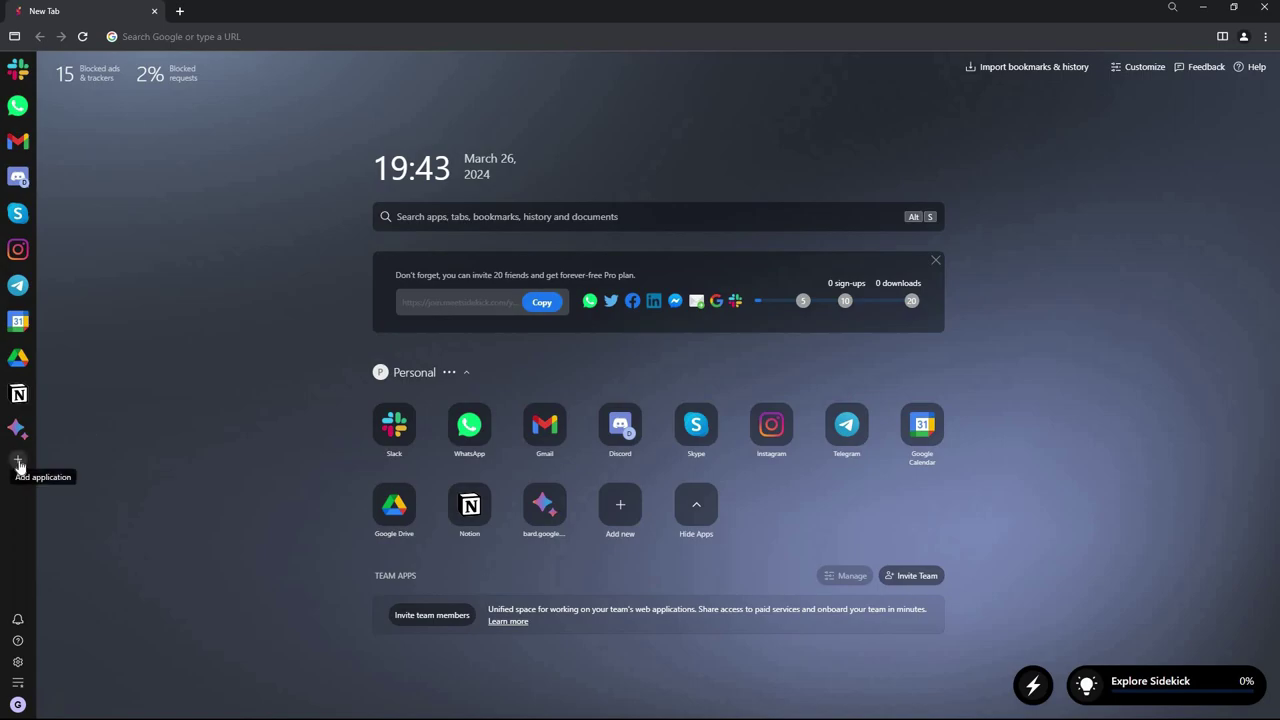
Add Miro from the popular apps catalogue to the sidebar.
click(18, 463)
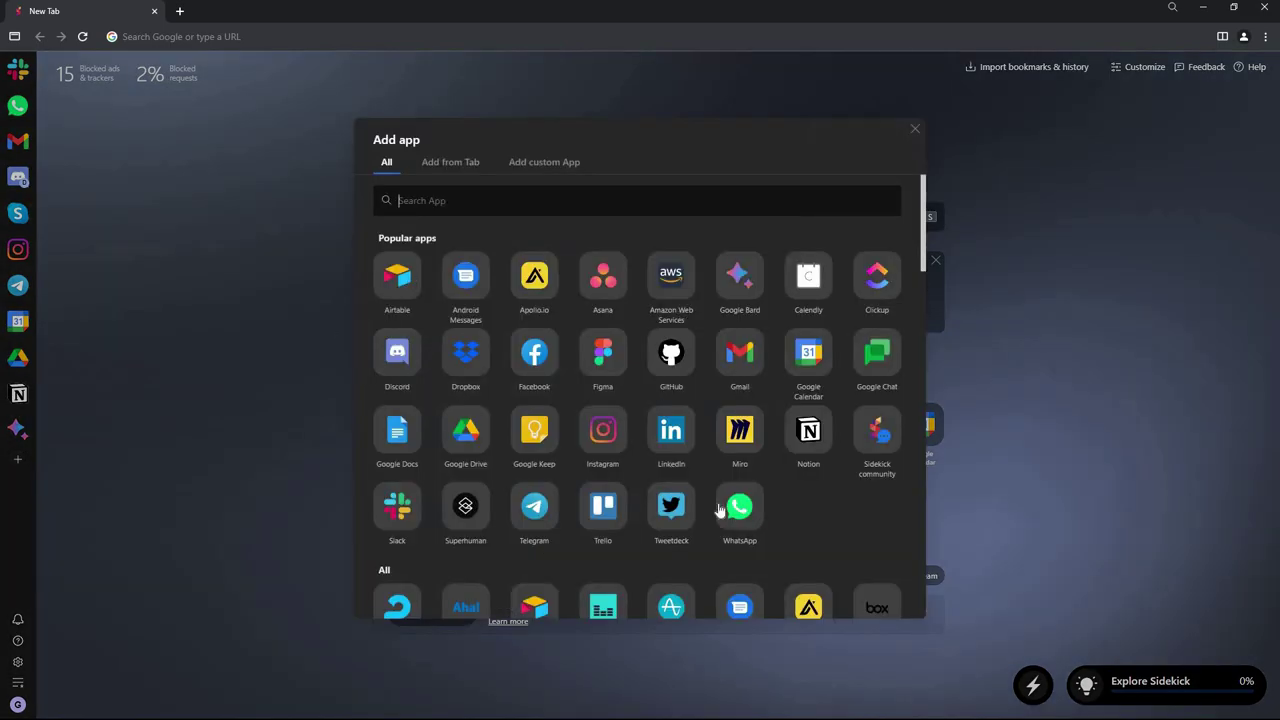
click(743, 432)
click(612, 466)
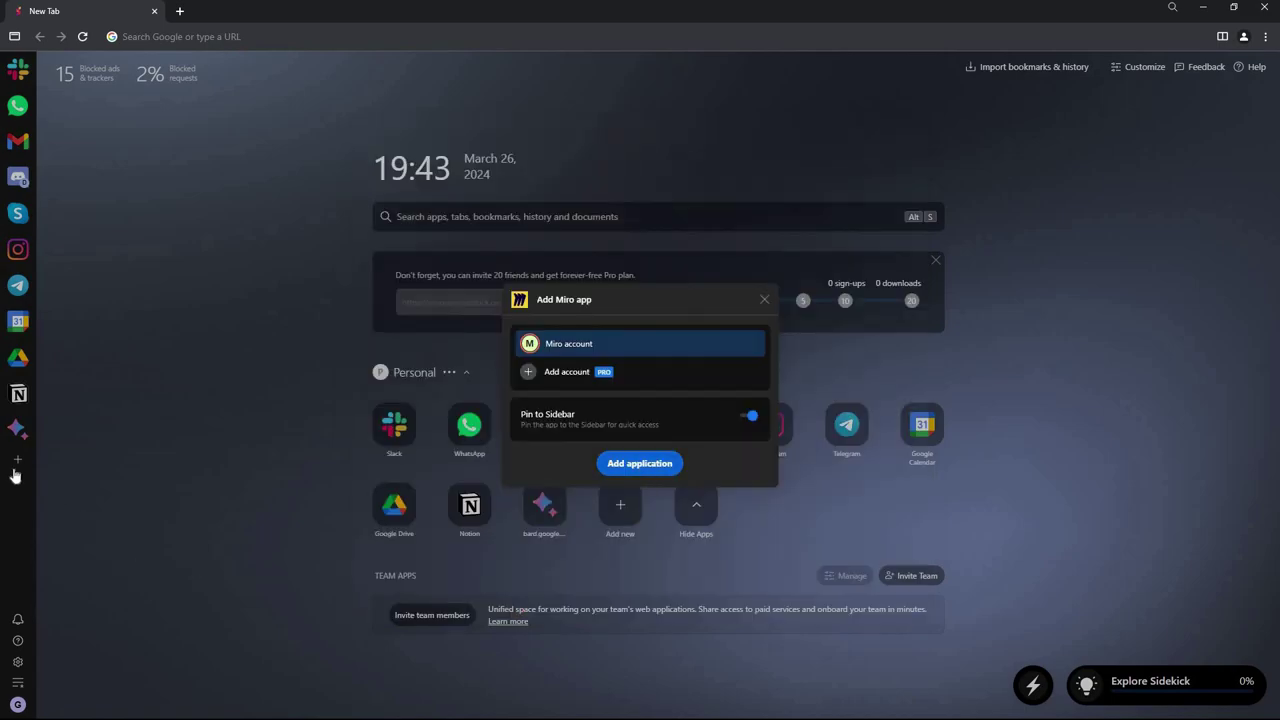
Browse the custom app option without adding anything, then show the notification-muting and focus menu.
click(27, 476)
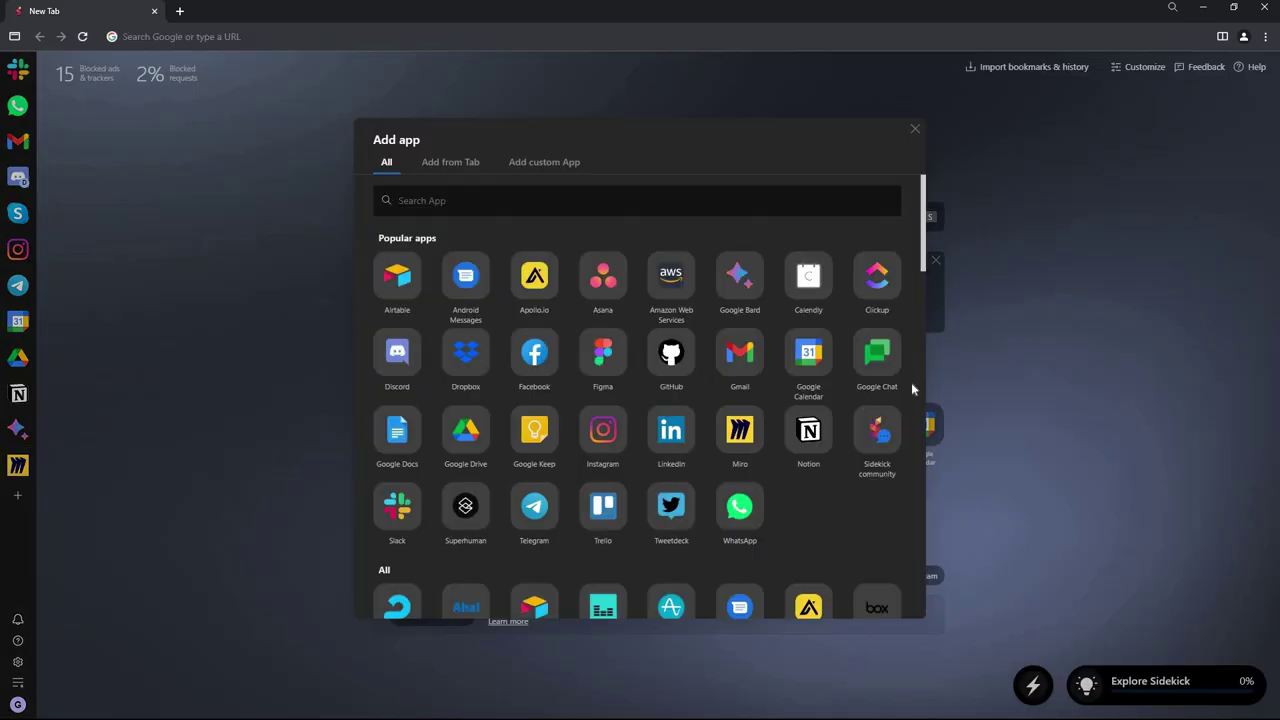
scroll(903, 425, down, 3)
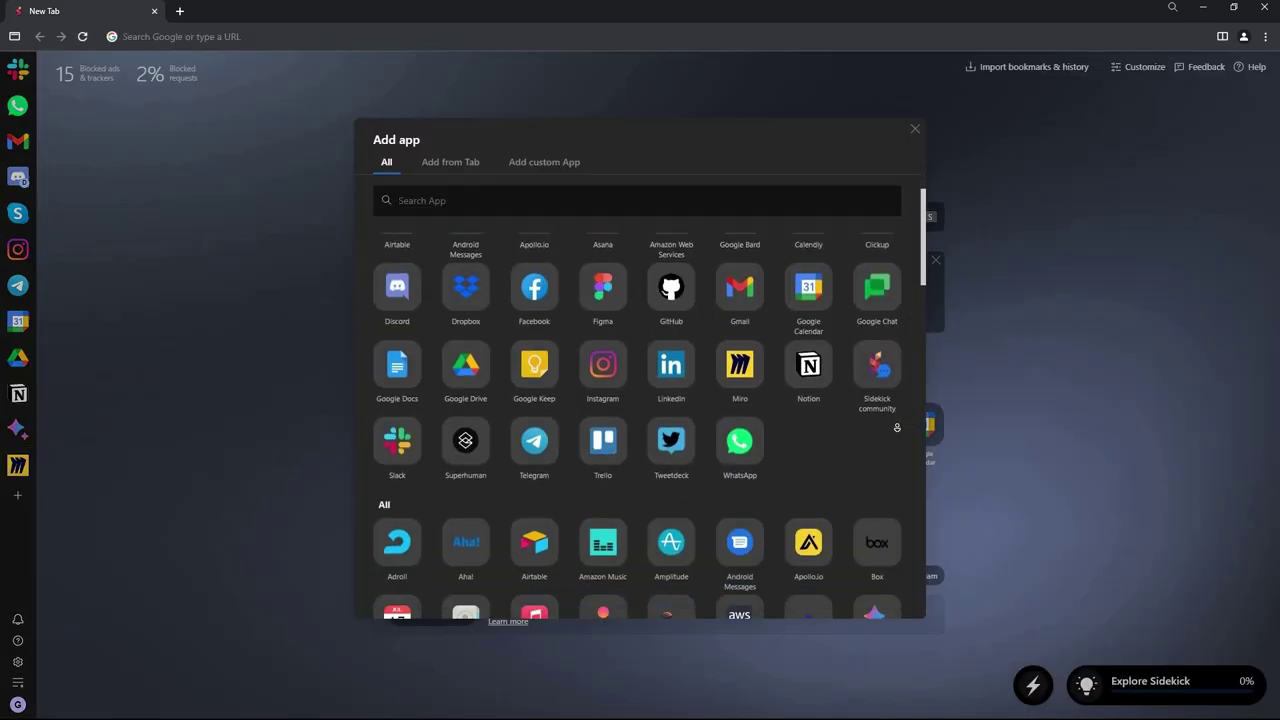
scroll(897, 431, down, 10)
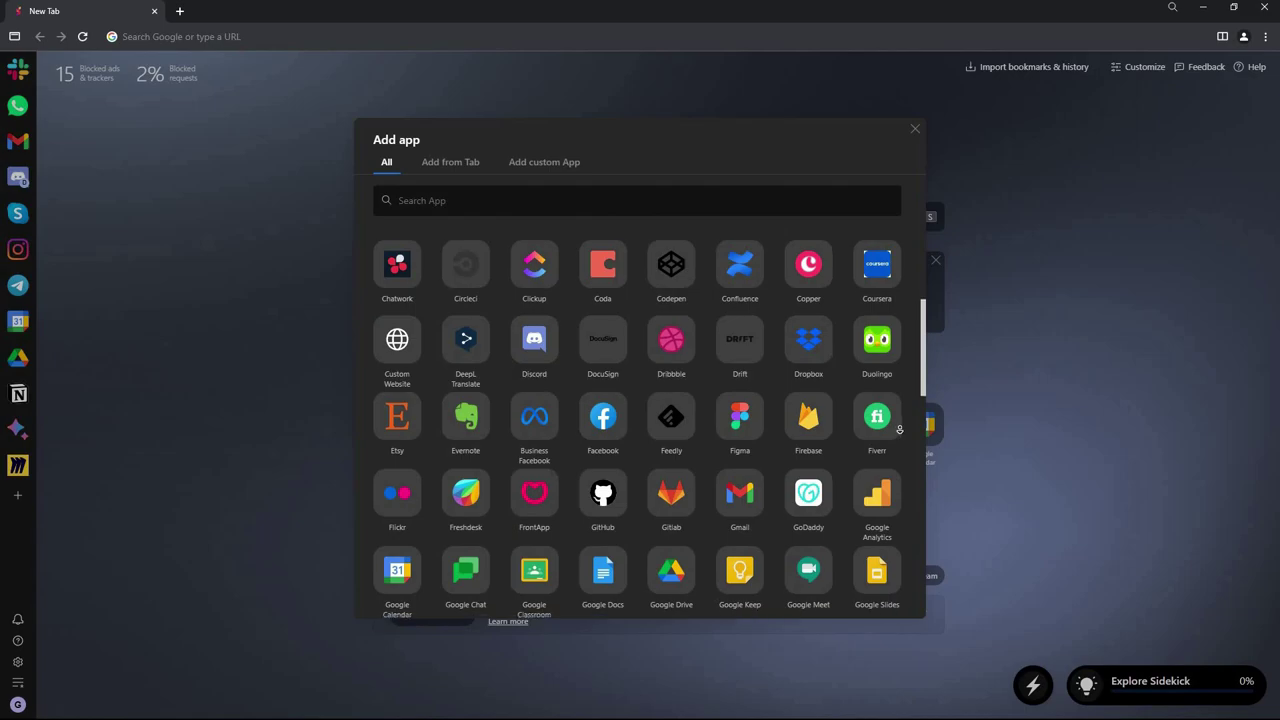
scroll(903, 434, down, 10)
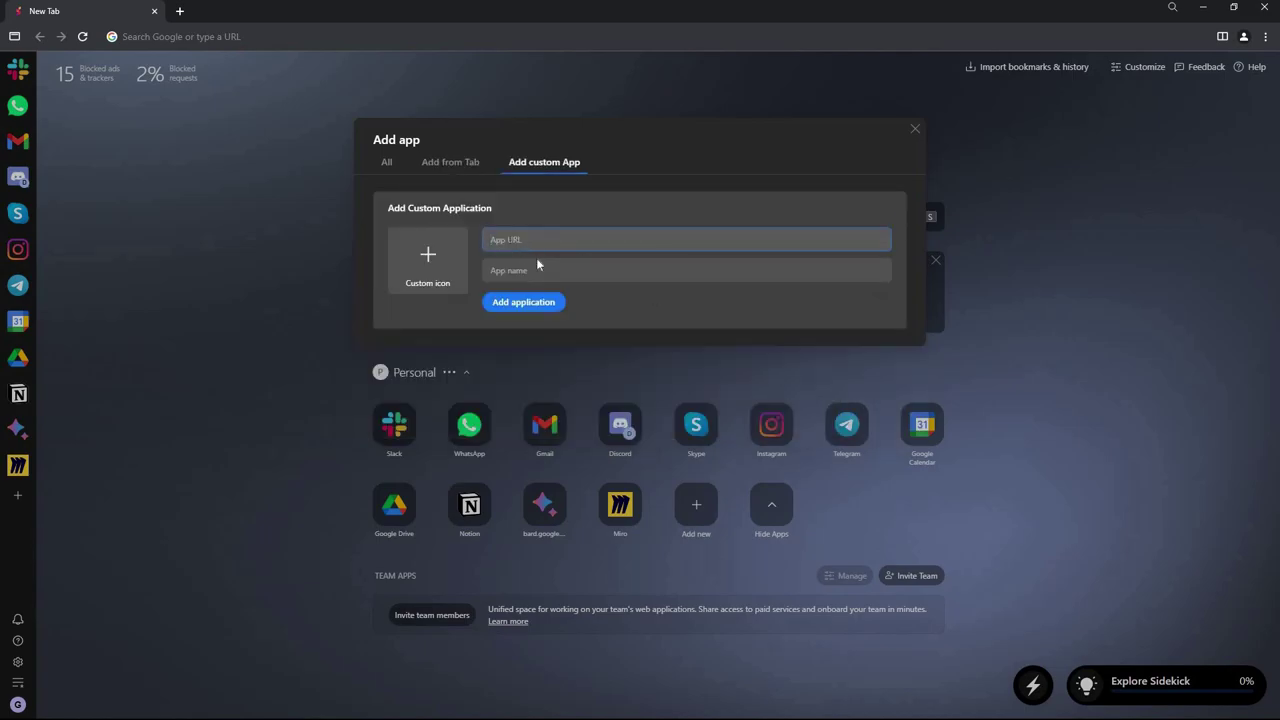
key(Tab)
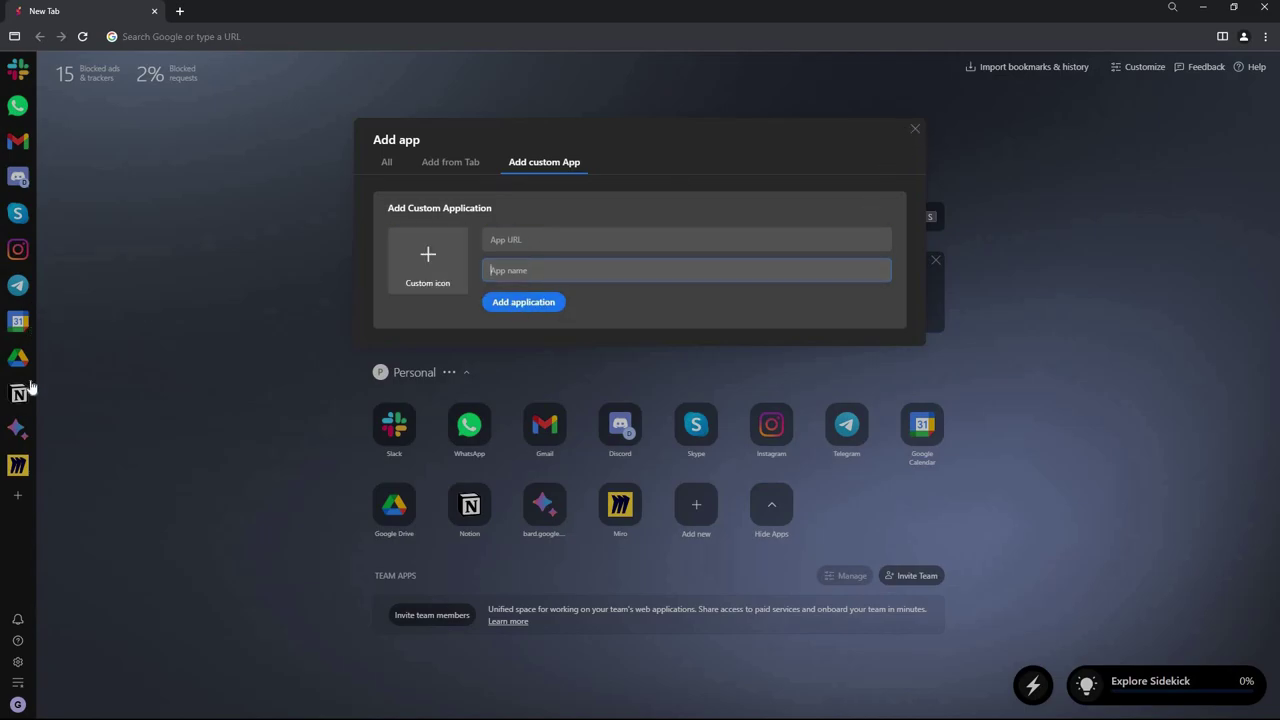
key(Escape)
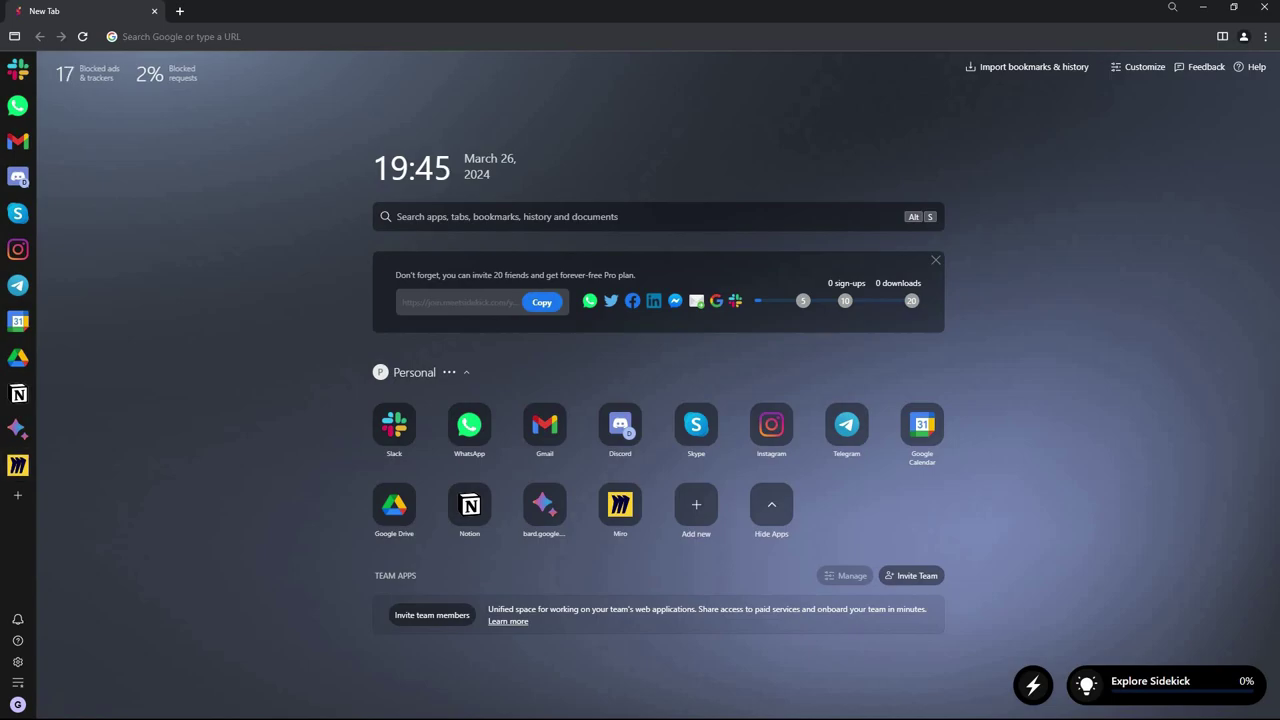
click(16, 622)
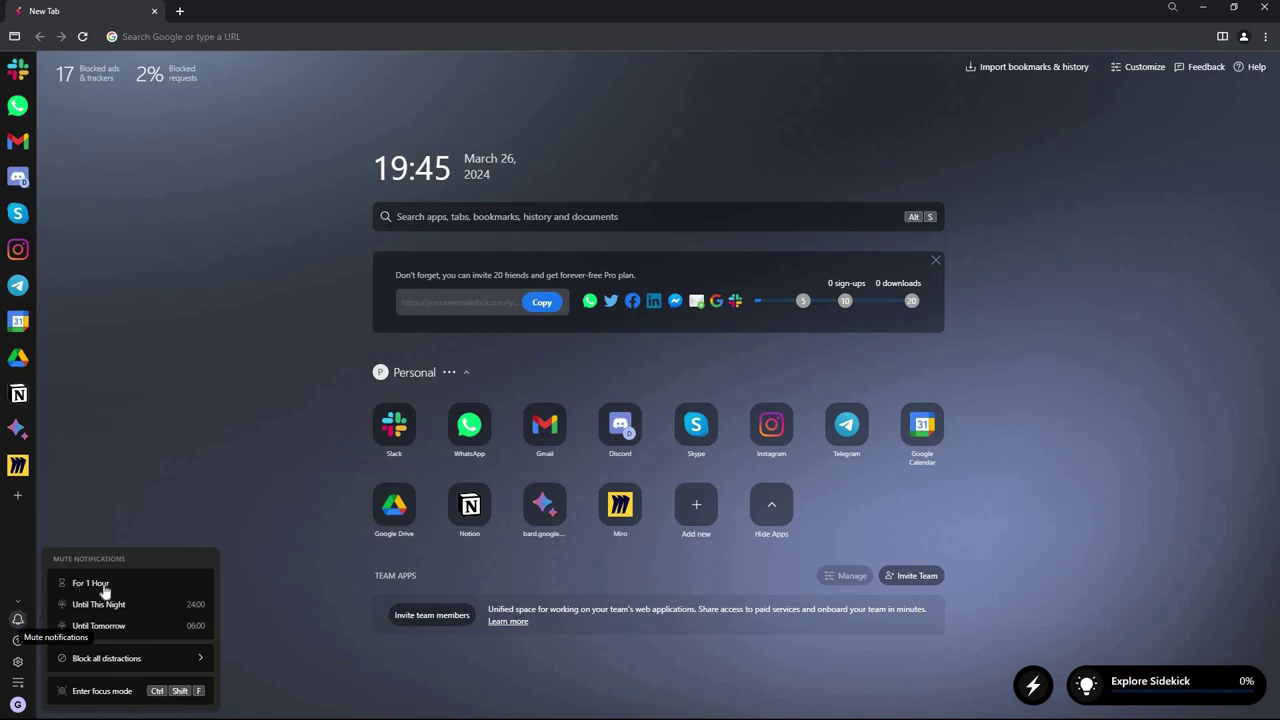
Choose Block all distractions to open the Distraction blocker settings with its mail.google.com redirect rules.
click(117, 662)
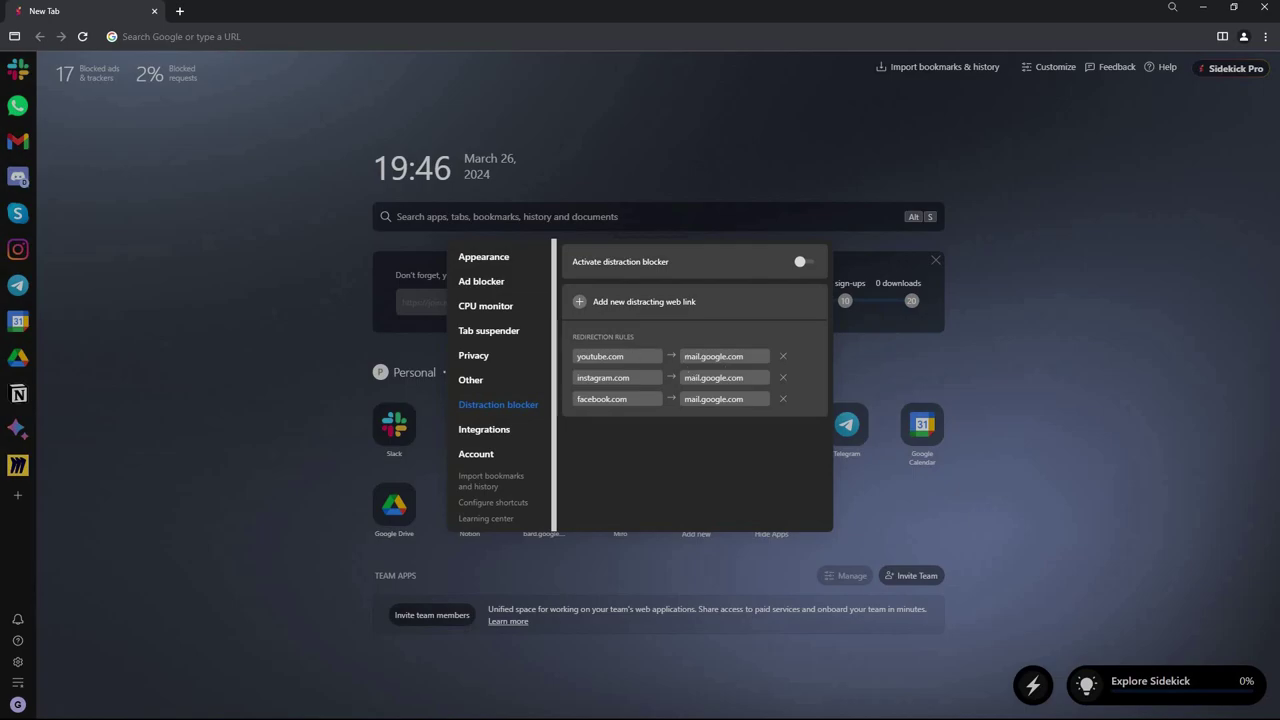
Discard an empty new distracting-link rule and activate the distraction blocker for Monday to Friday.
click(640, 301)
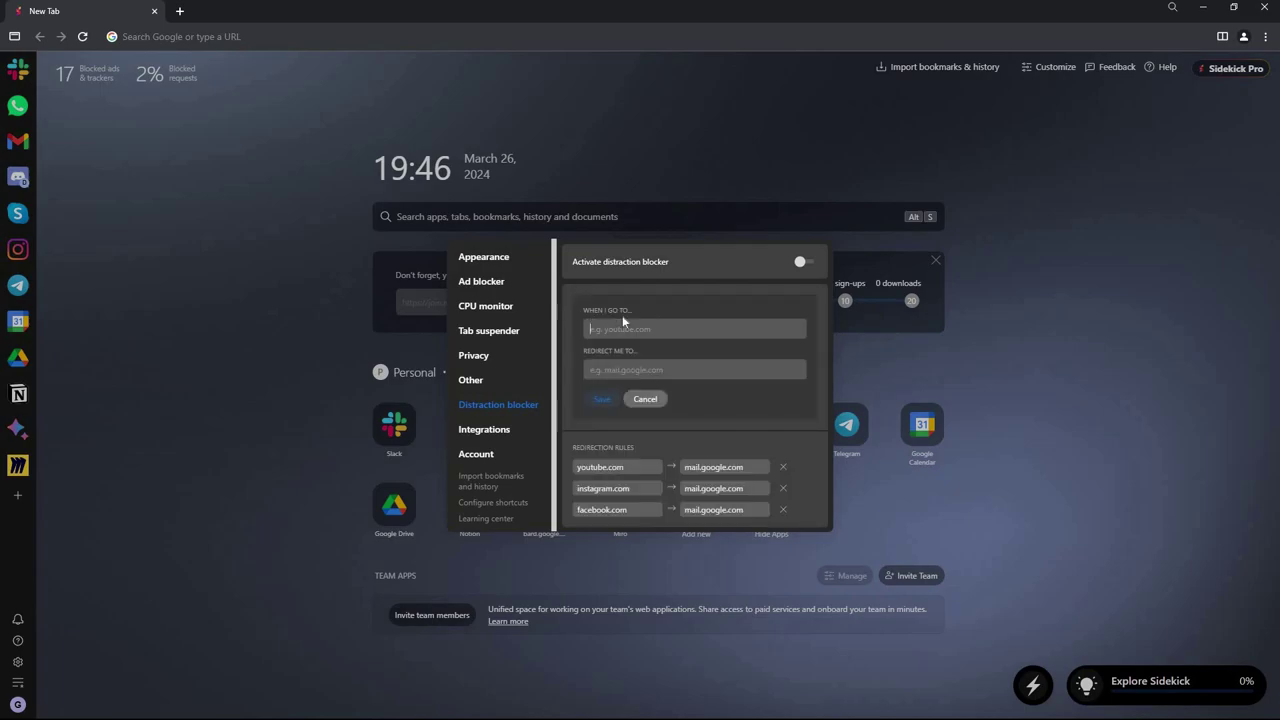
key(Return)
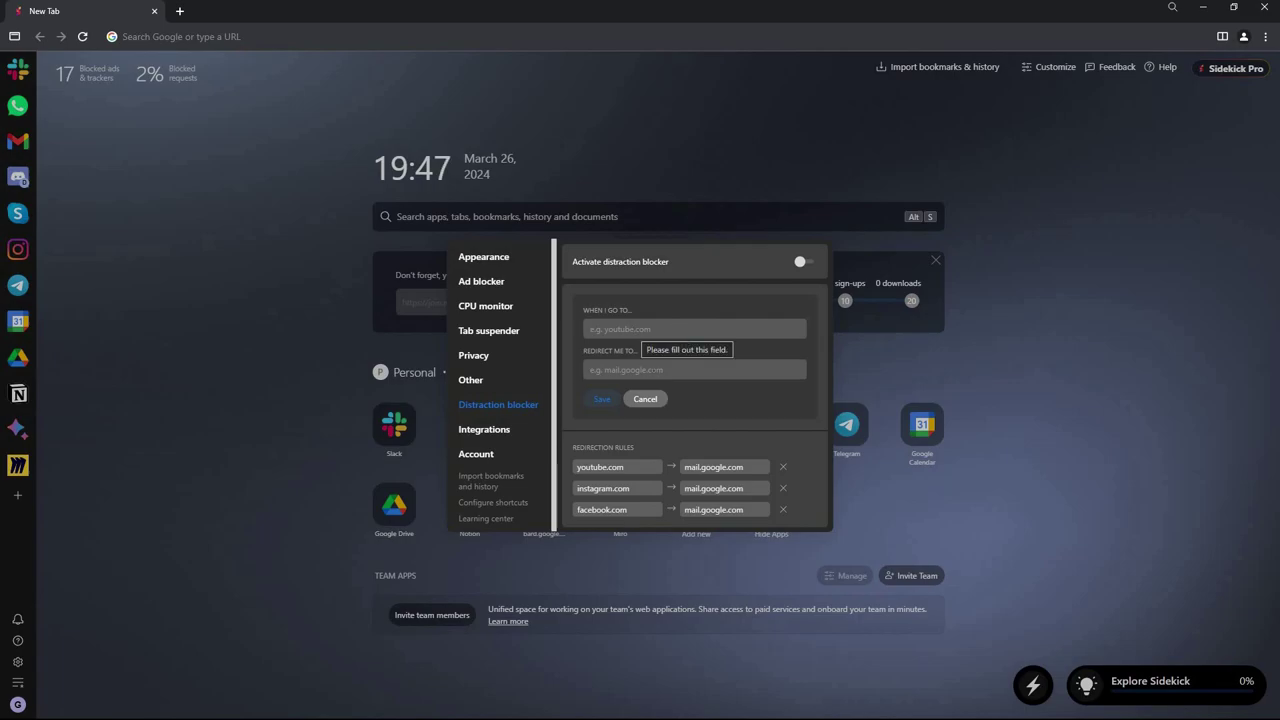
click(647, 400)
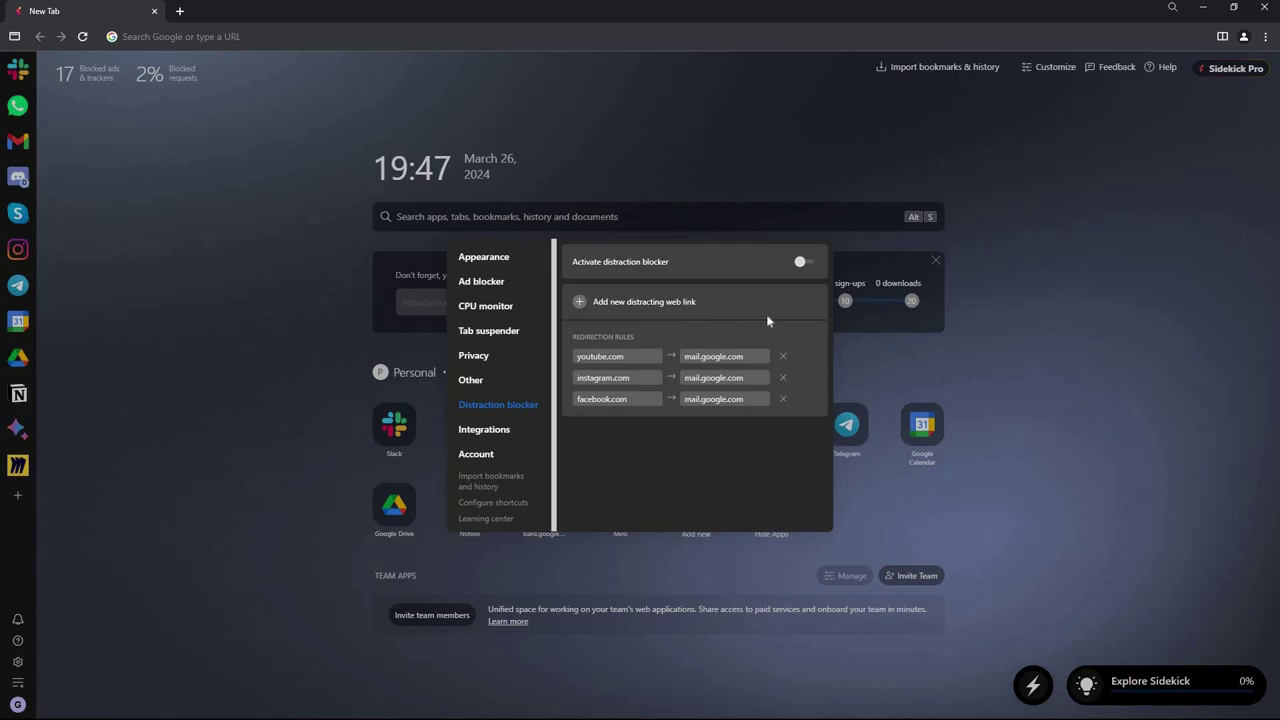
click(805, 263)
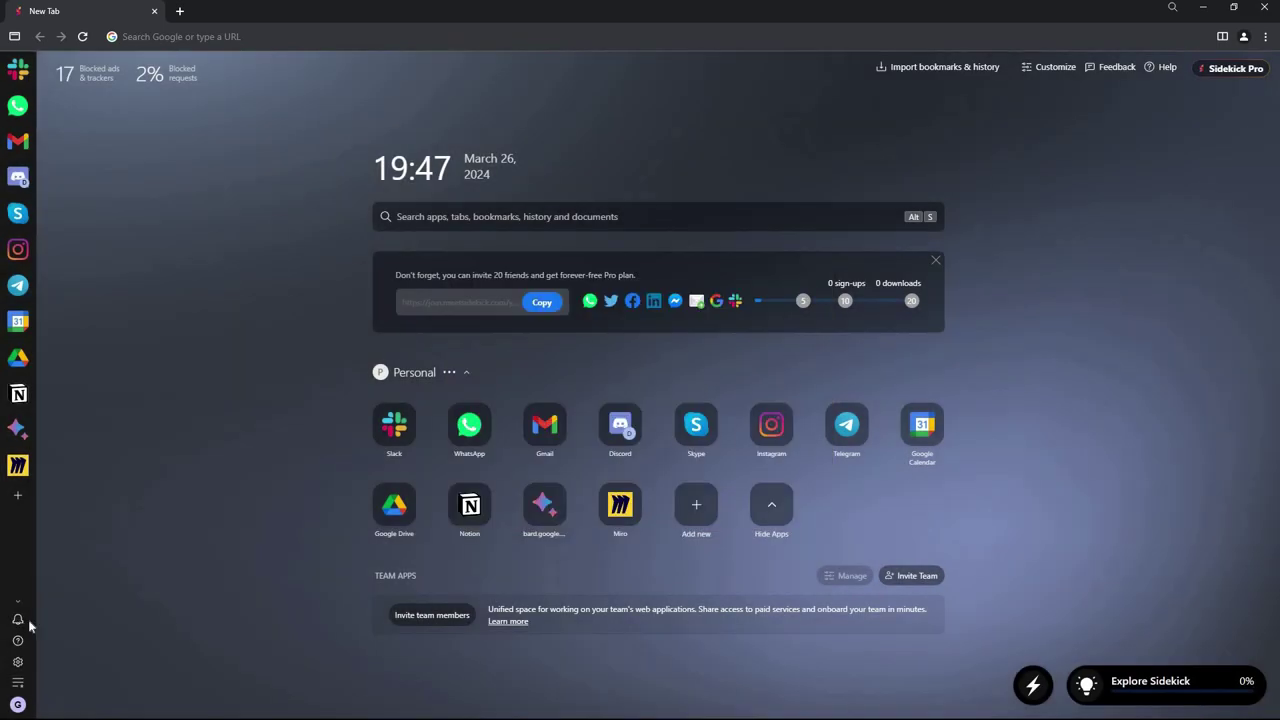
Enter focus mode, exit it again, and open the Appearance settings.
mouse_move(17, 620)
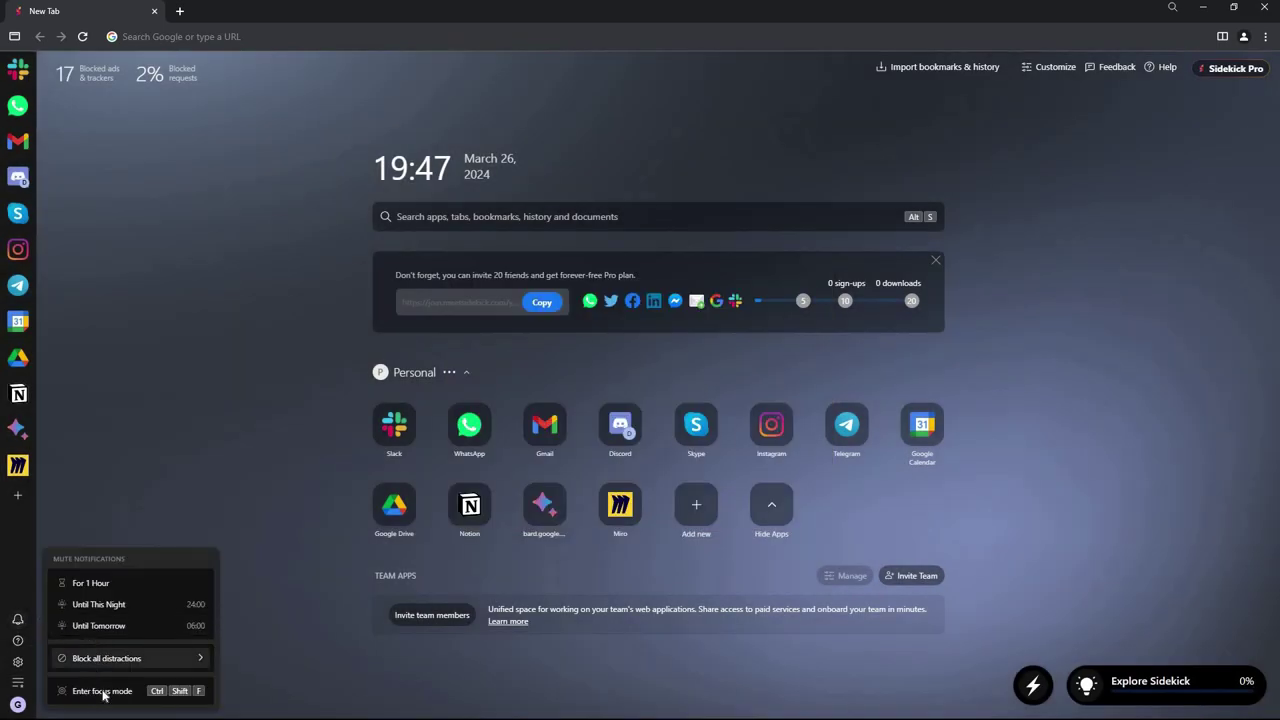
click(103, 691)
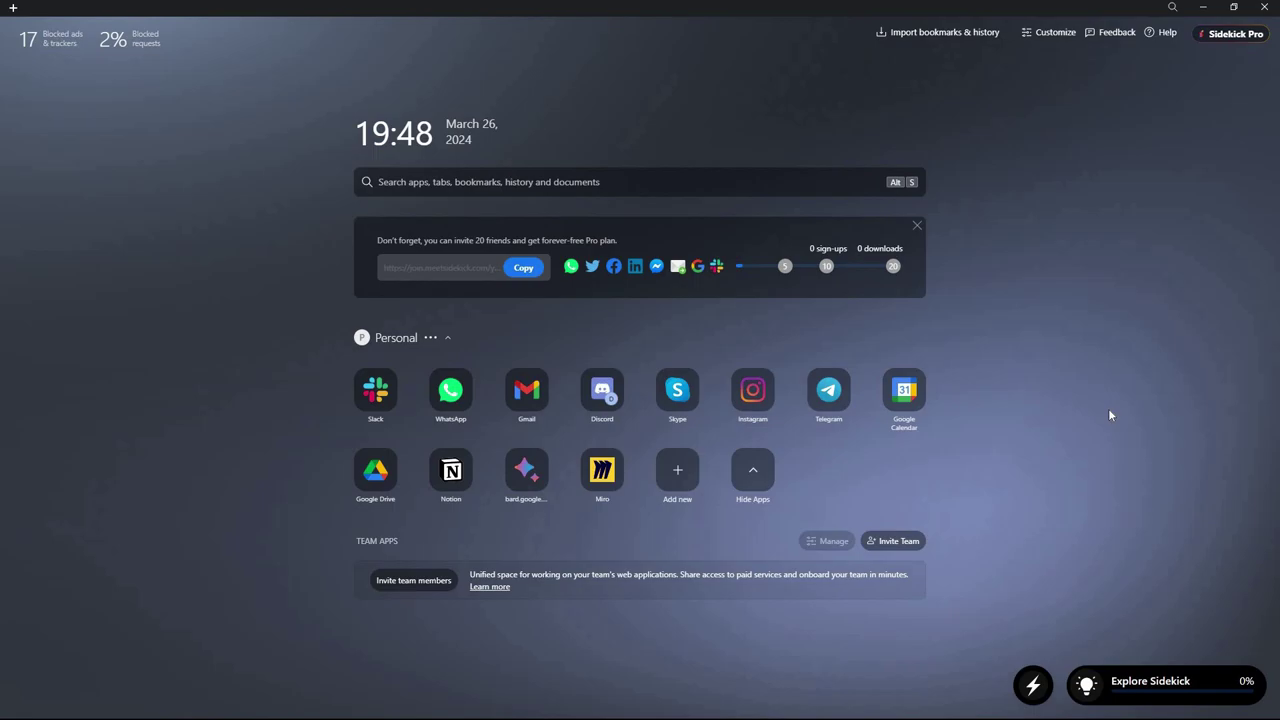
key(Escape)
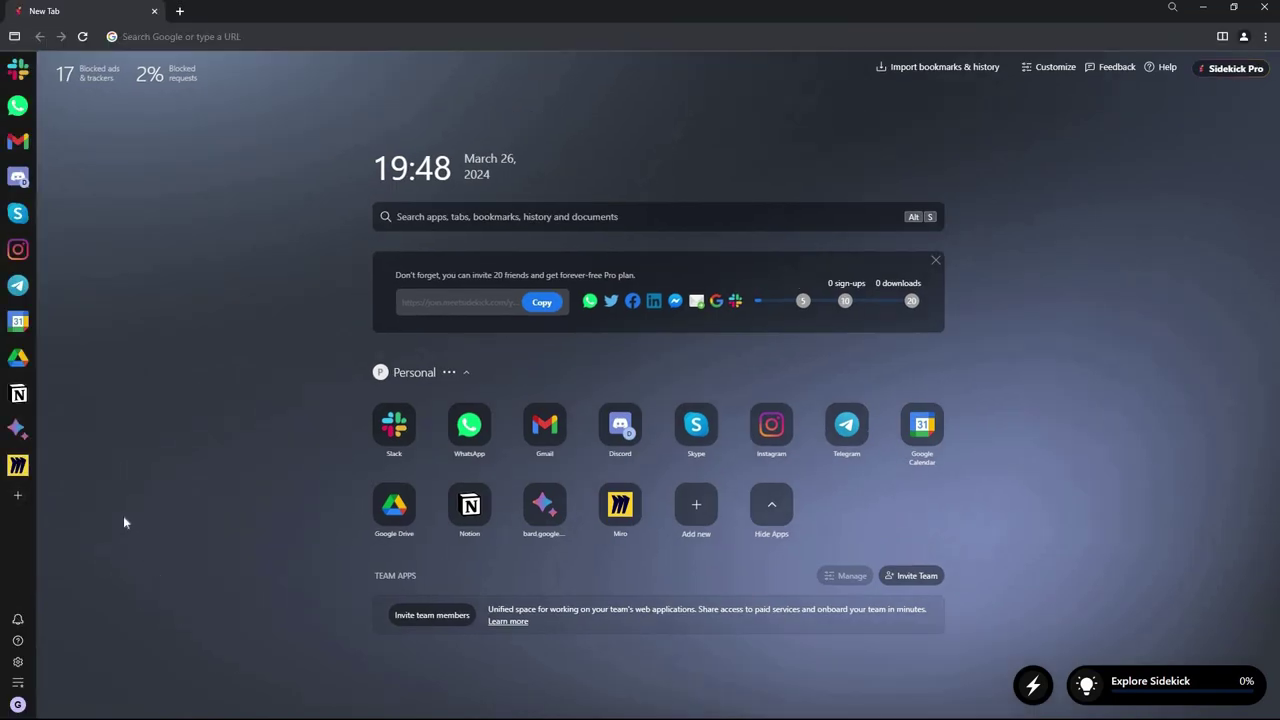
click(17, 661)
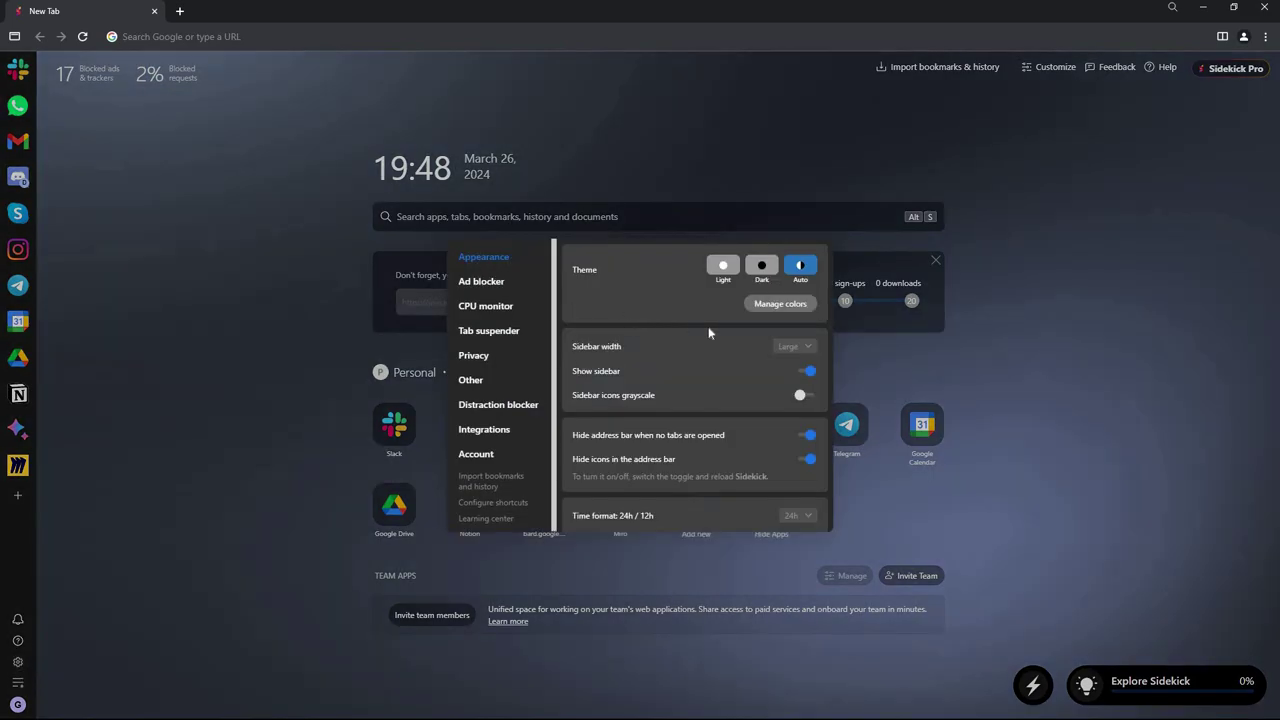
Switch the theme to Light, then scroll down to the Ad blocker page showing 17 blocked and no whitelisted sites.
click(716, 272)
scroll(616, 312, down, 2)
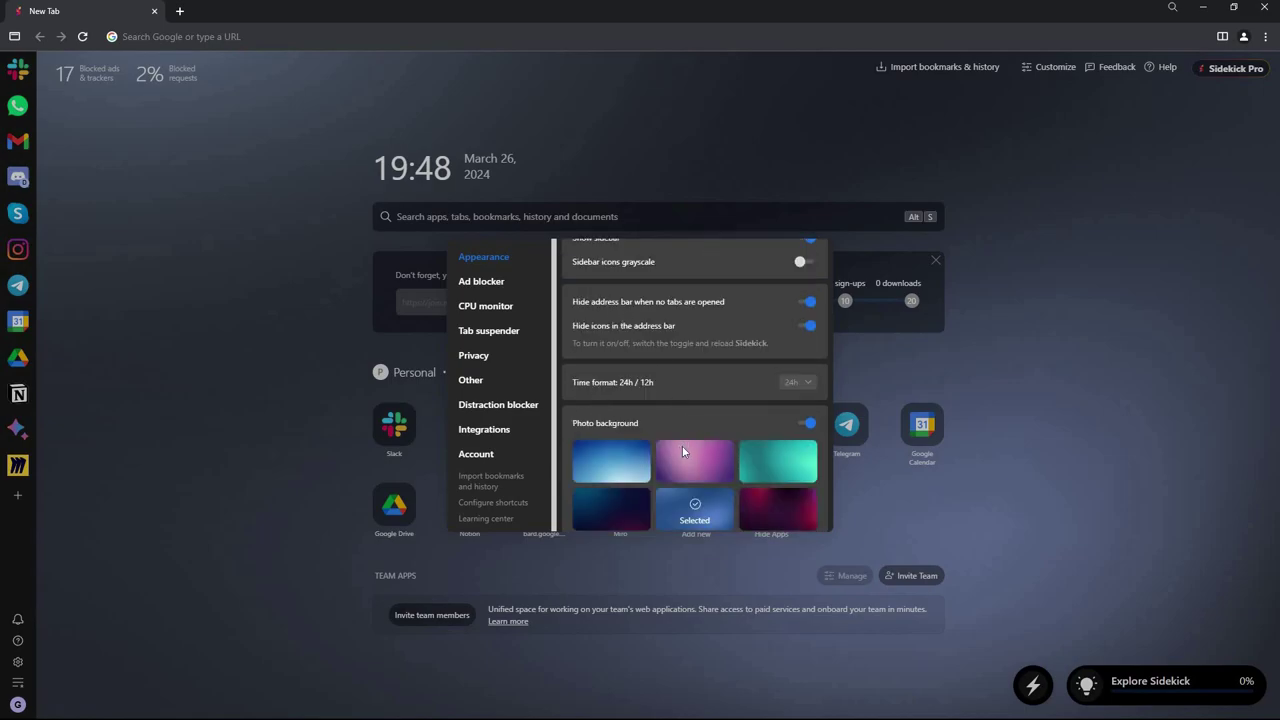
scroll(616, 309, down, 2)
scroll(760, 500, down, 5)
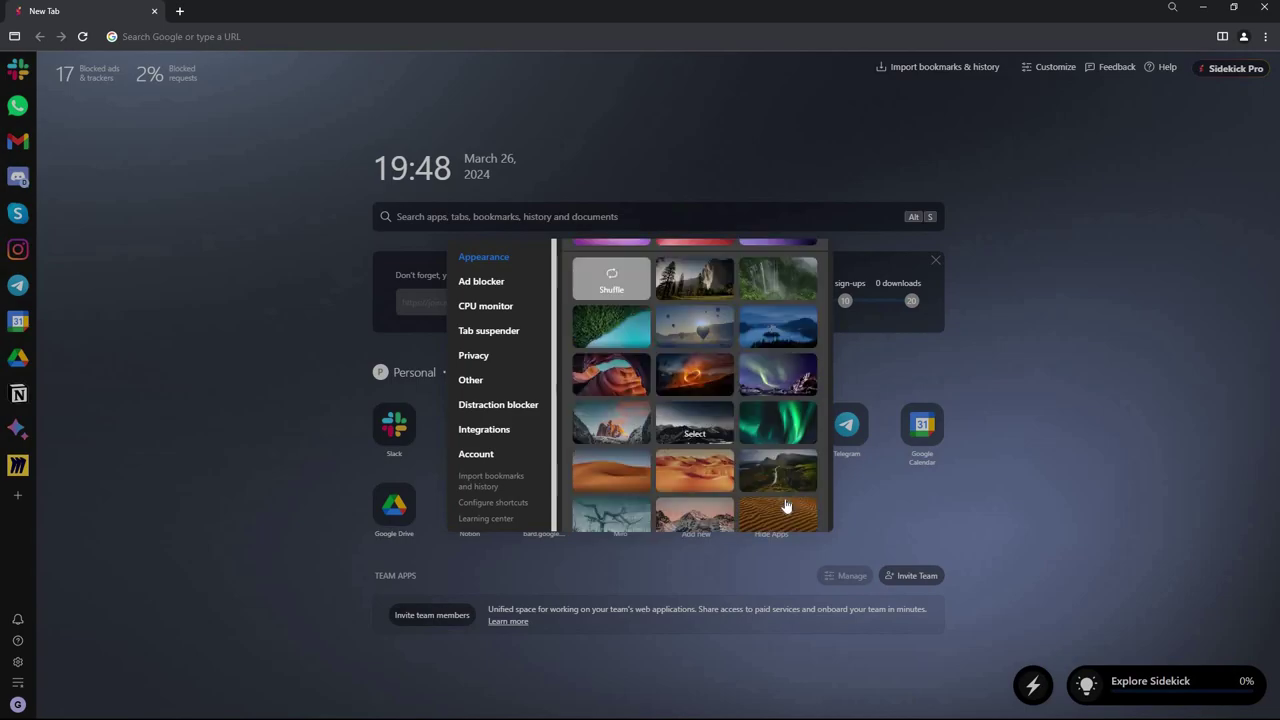
scroll(785, 507, down, 8)
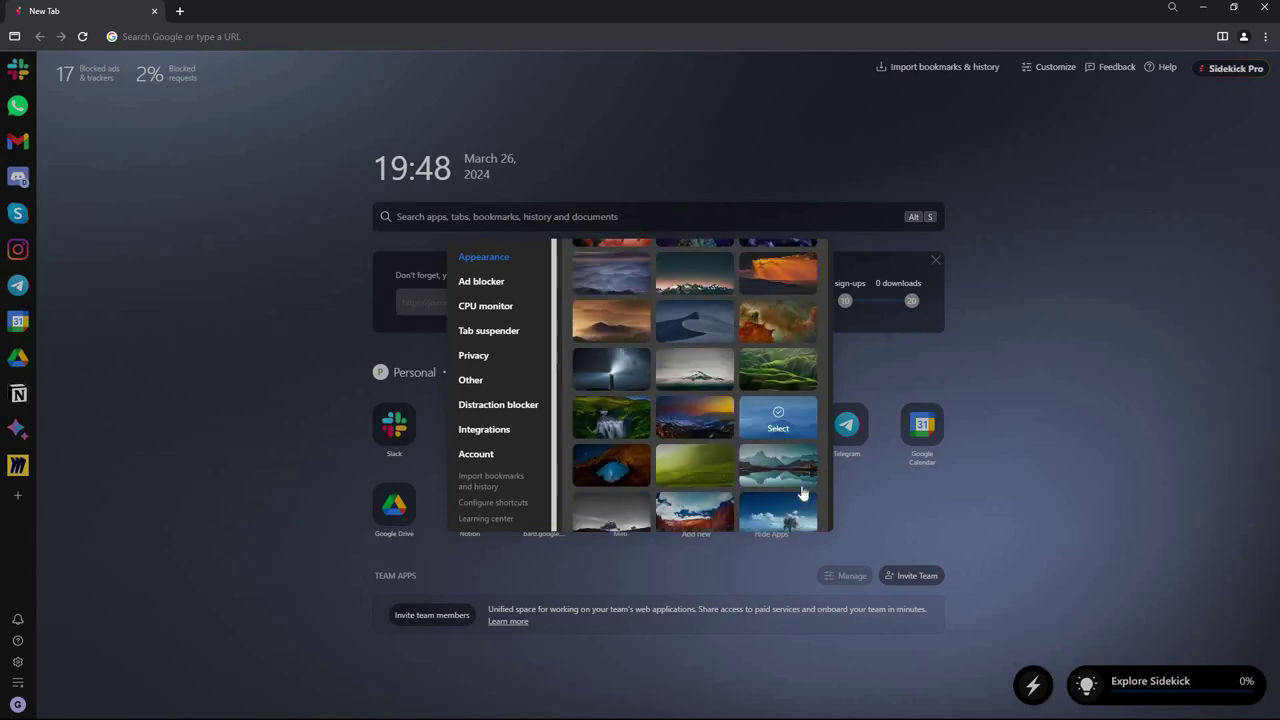
scroll(803, 492, down, 1)
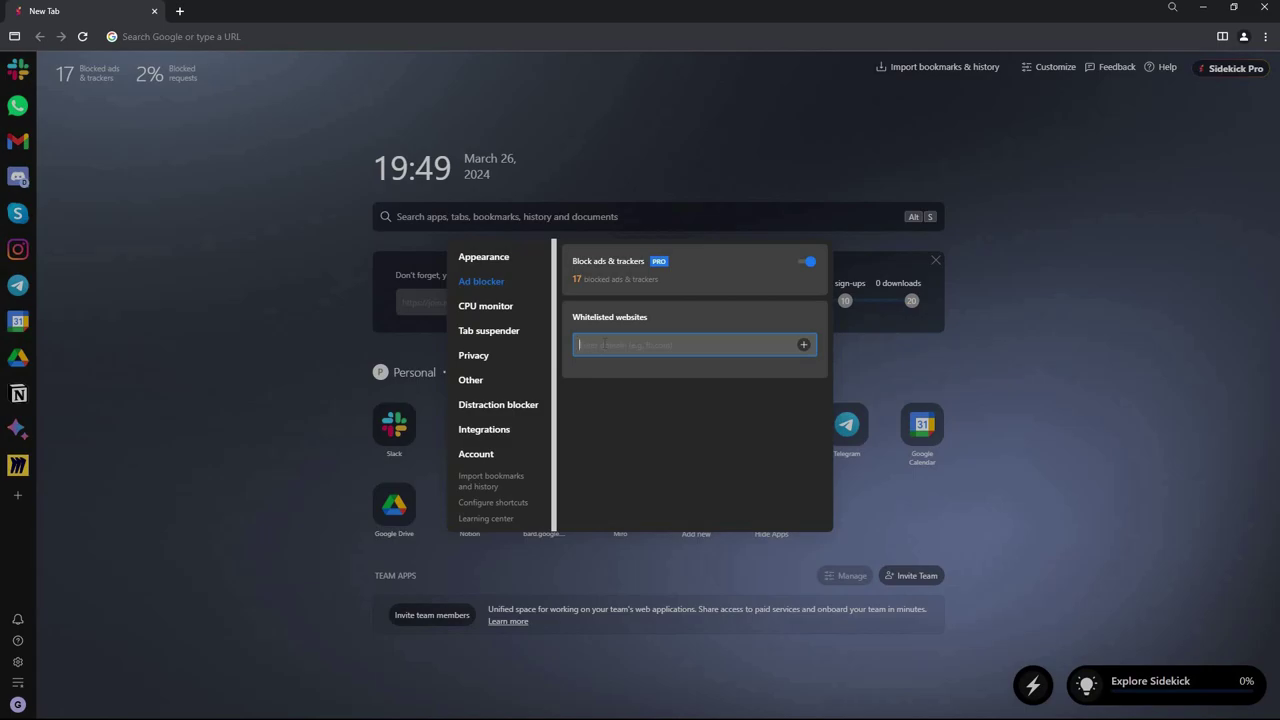
Check the CPU monitor page, then open Tab suspender and its Never suspend domains entry field.
click(486, 306)
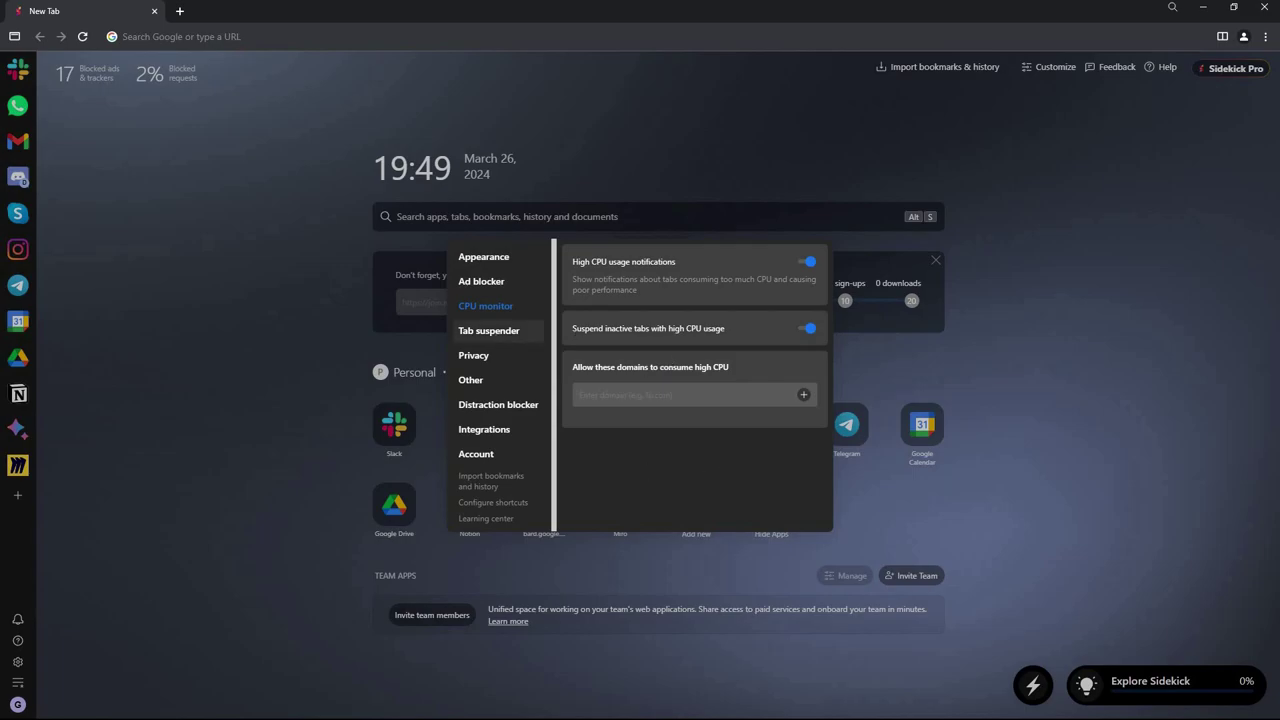
click(489, 330)
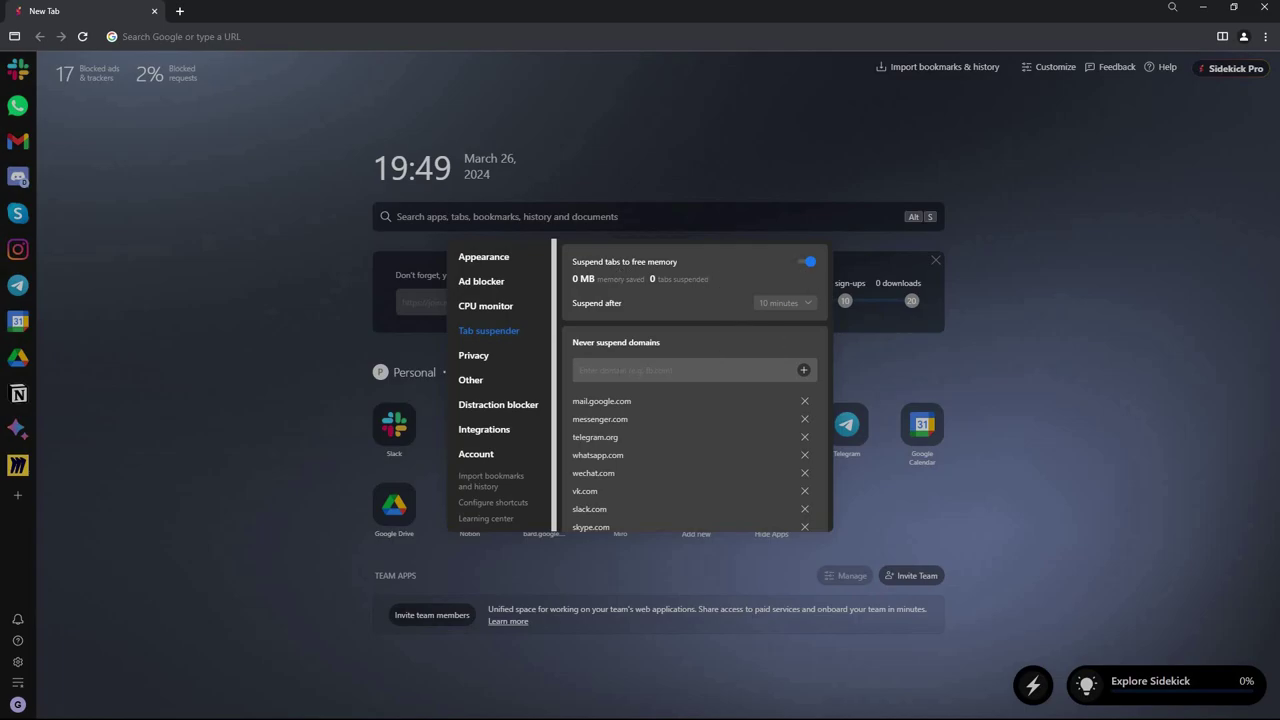
click(680, 370)
scroll(640, 487, down, 3)
scroll(656, 387, up, 3)
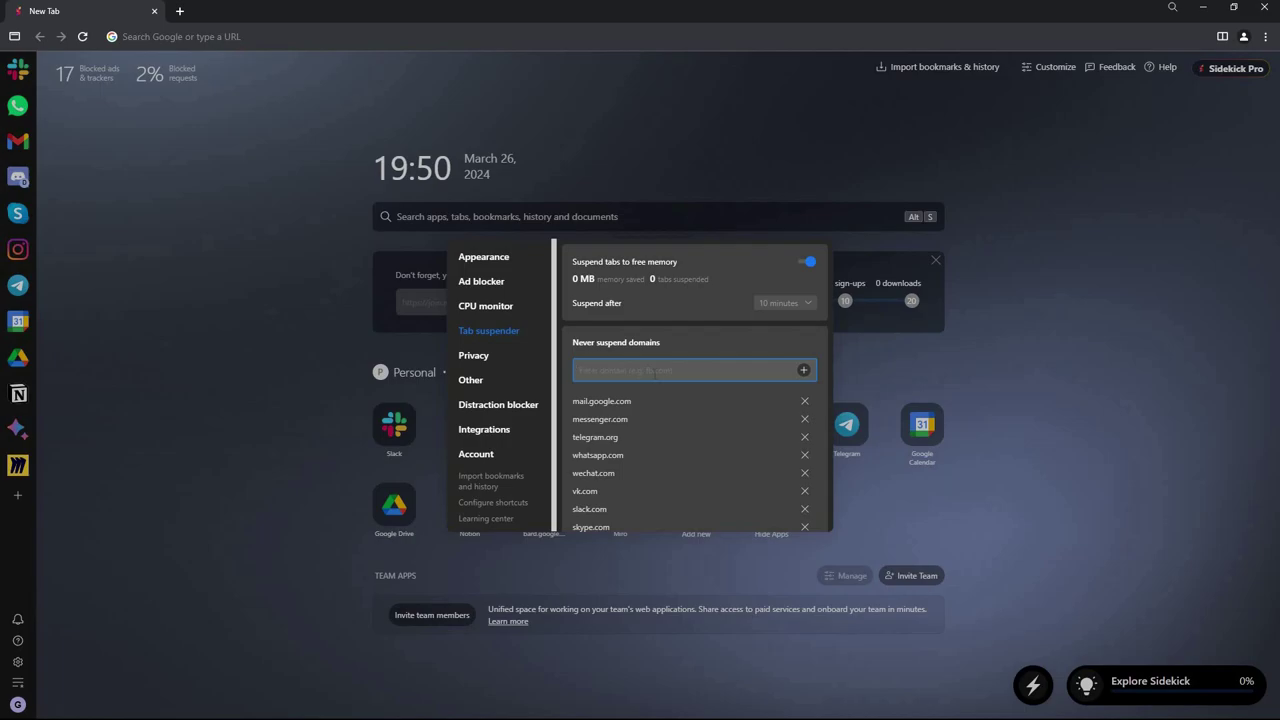
Switch on the VPN in Privacy settings and confirm that VPN use is allowed locally.
click(474, 356)
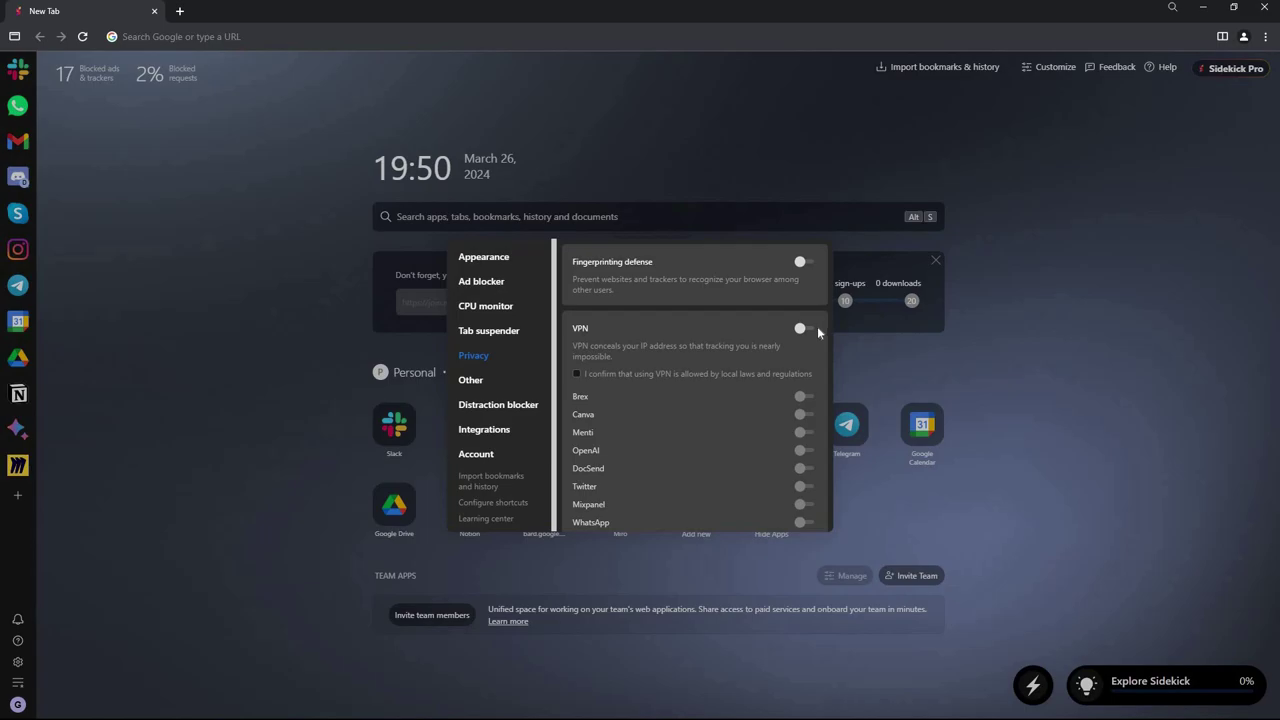
click(804, 330)
click(577, 375)
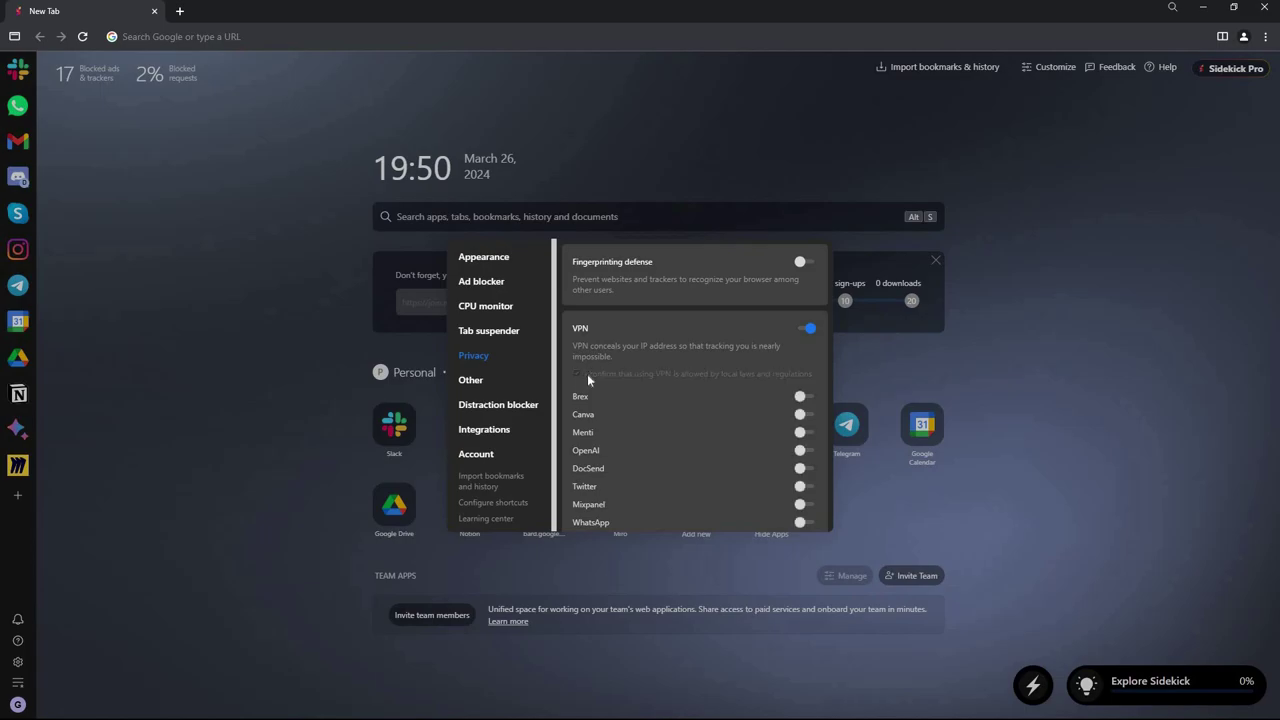
scroll(635, 463, down, 2)
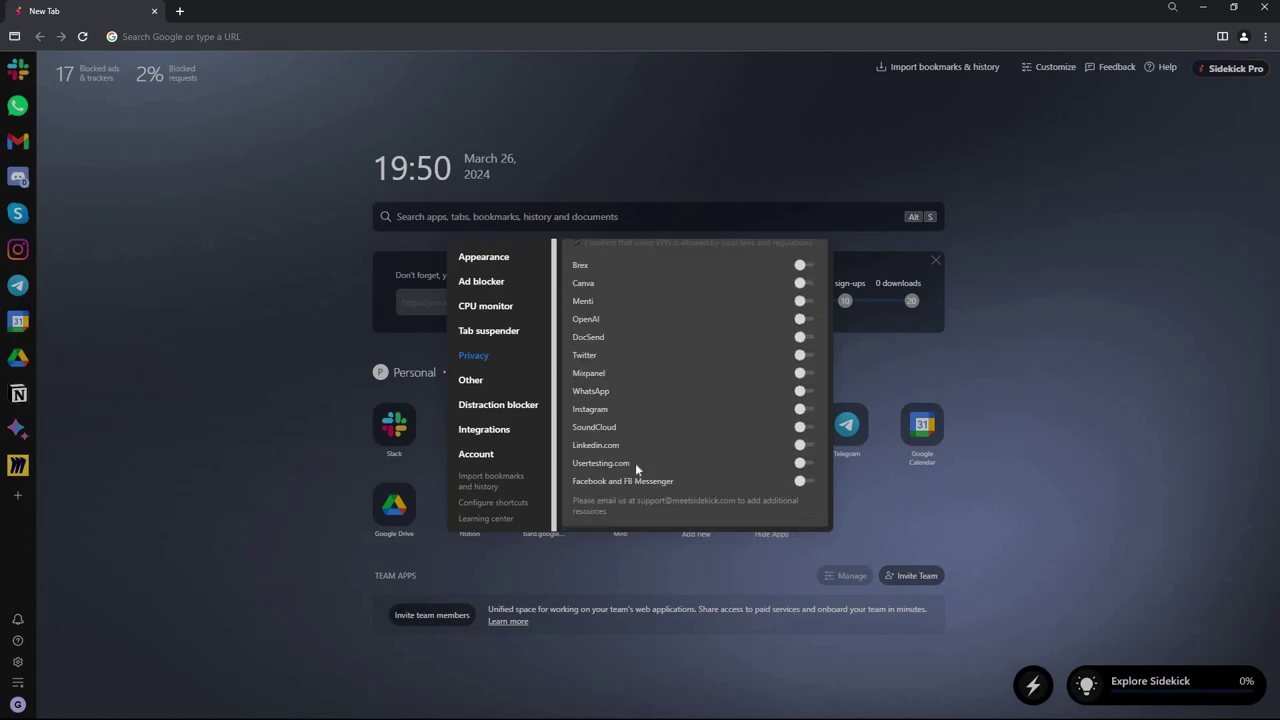
scroll(635, 463, up, 1)
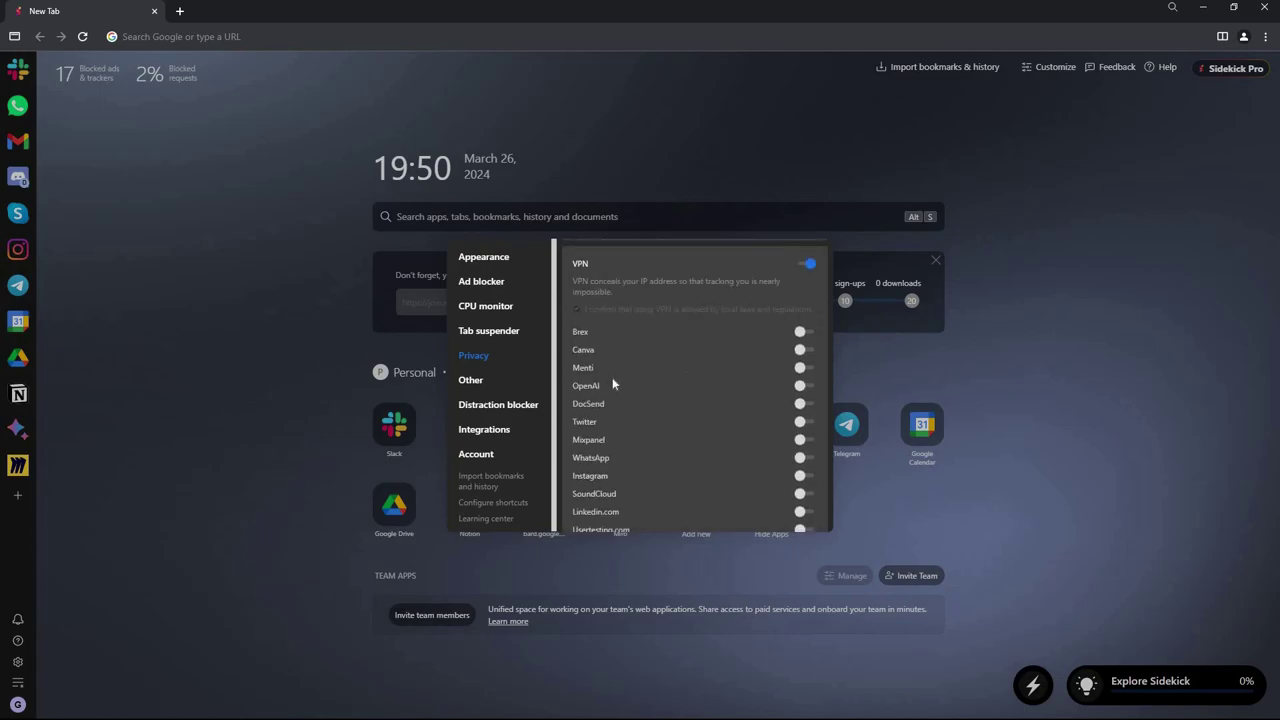
scroll(614, 384, down, 1)
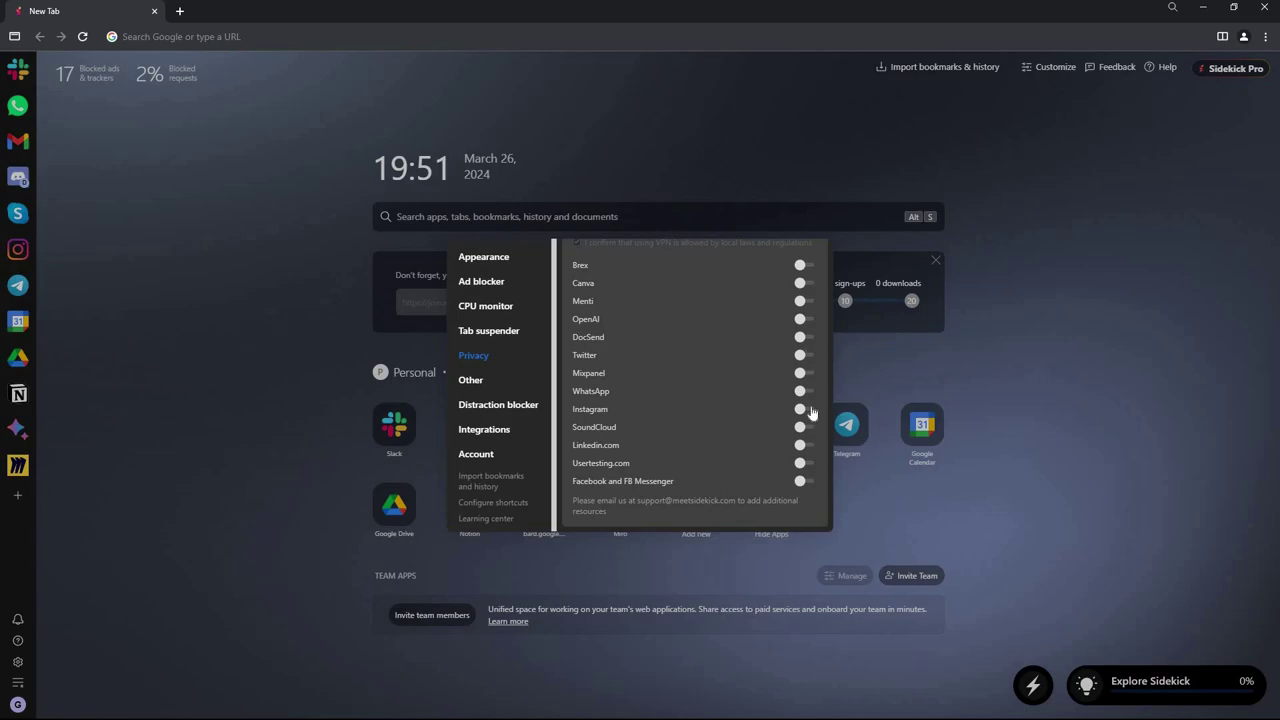
scroll(728, 430, up, 3)
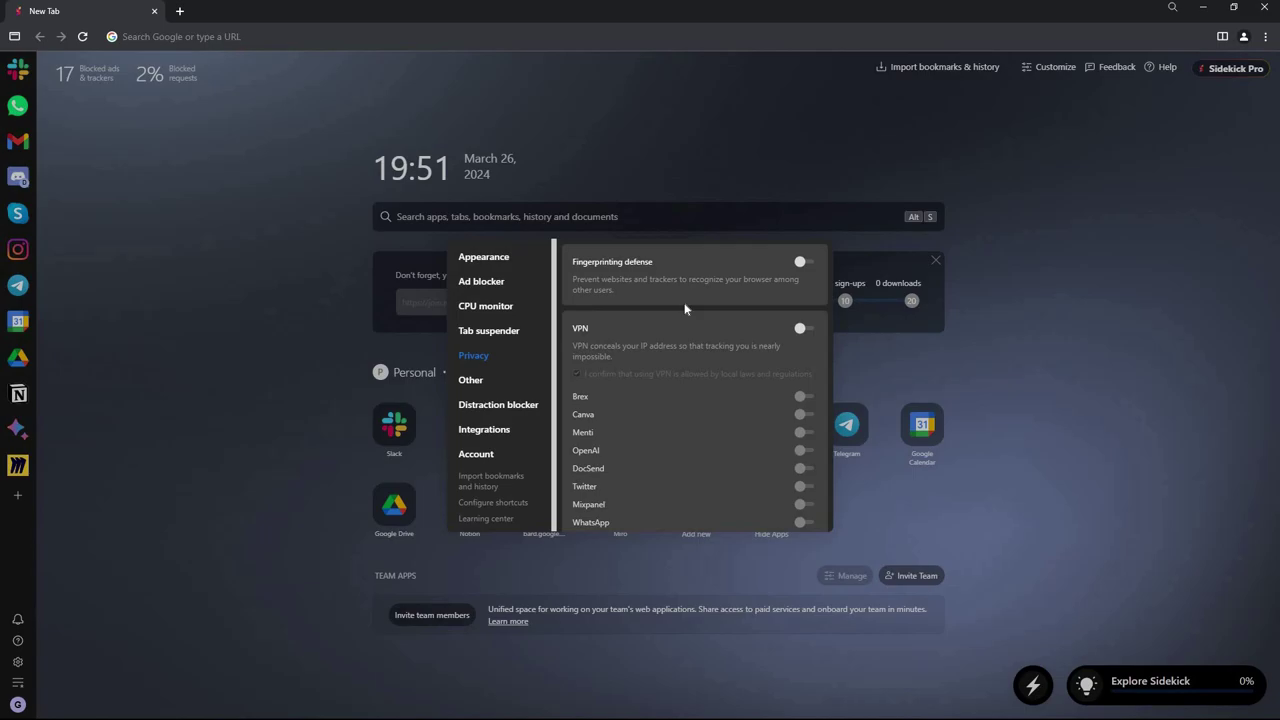
Look through the Other, Distraction blocker, Integrations and Account pages, then close settings to the Personal app grid.
click(474, 381)
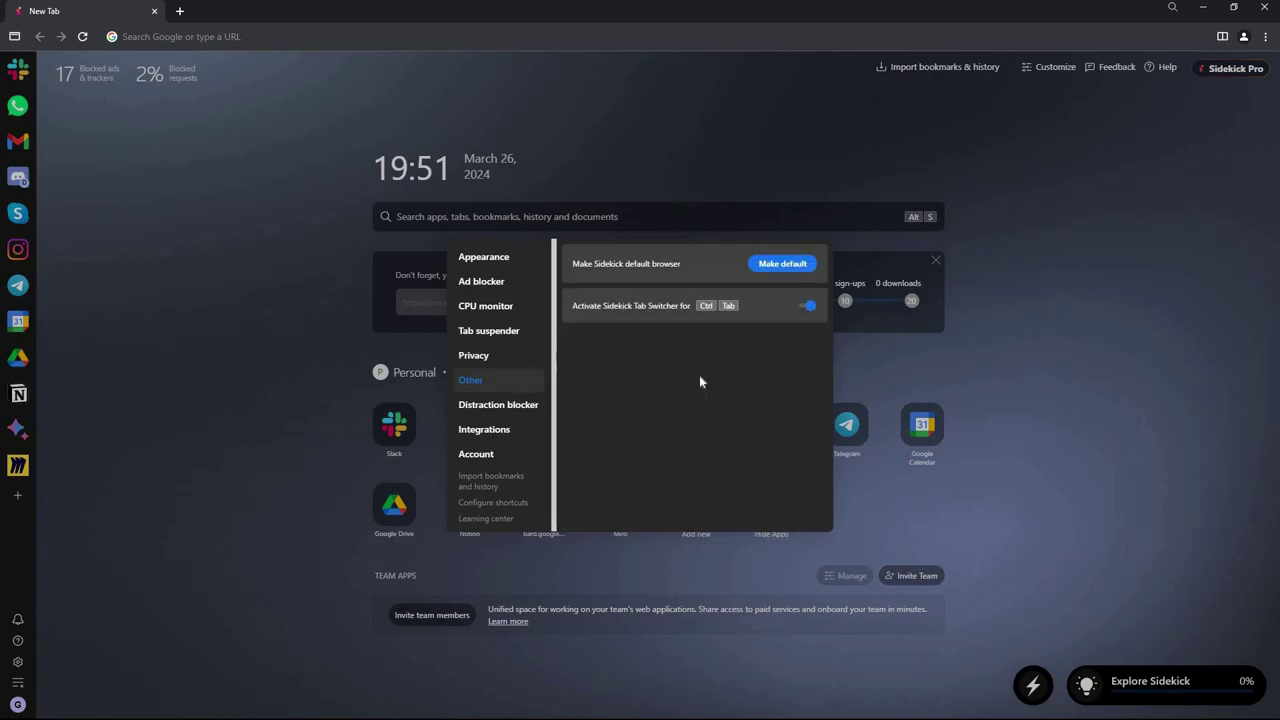
click(497, 406)
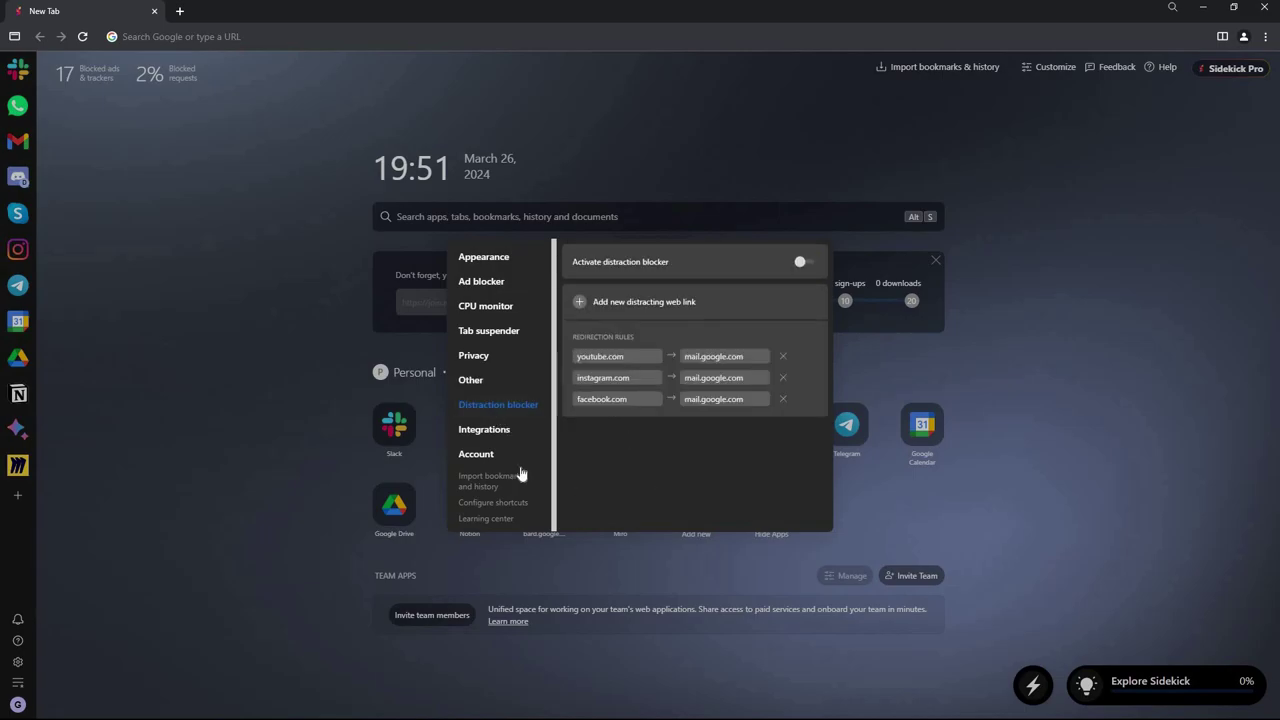
click(498, 432)
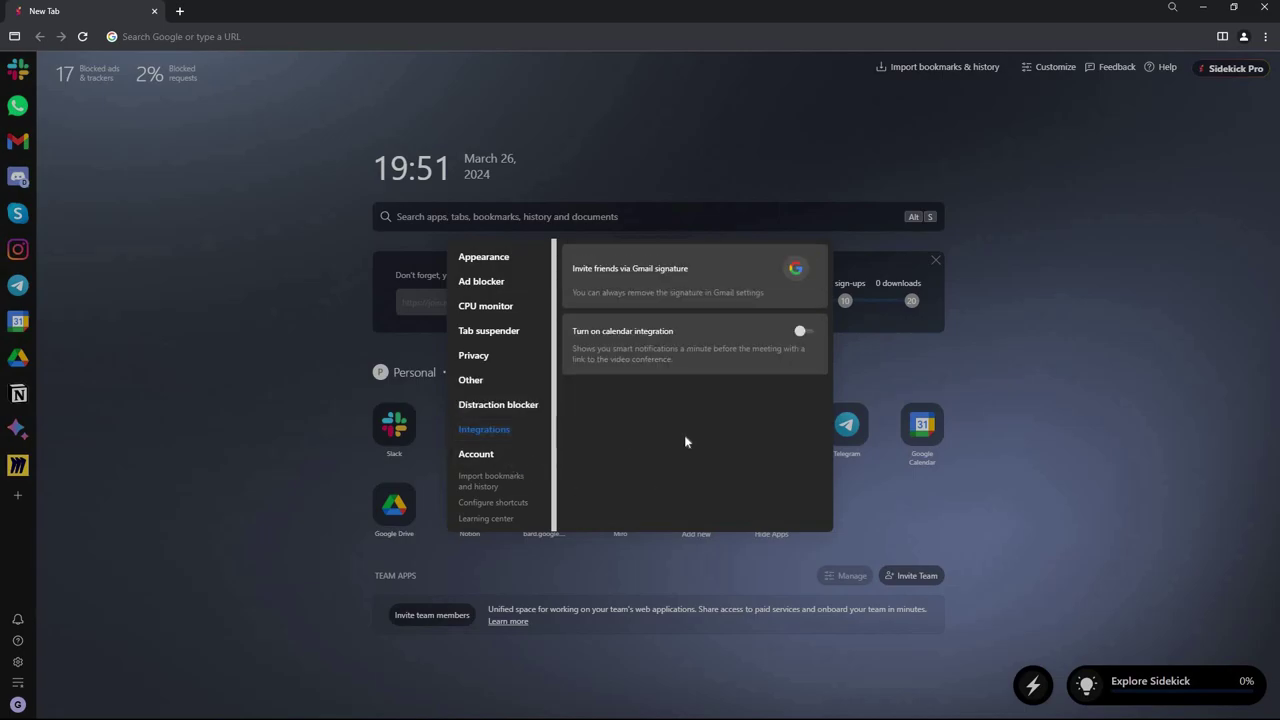
click(476, 454)
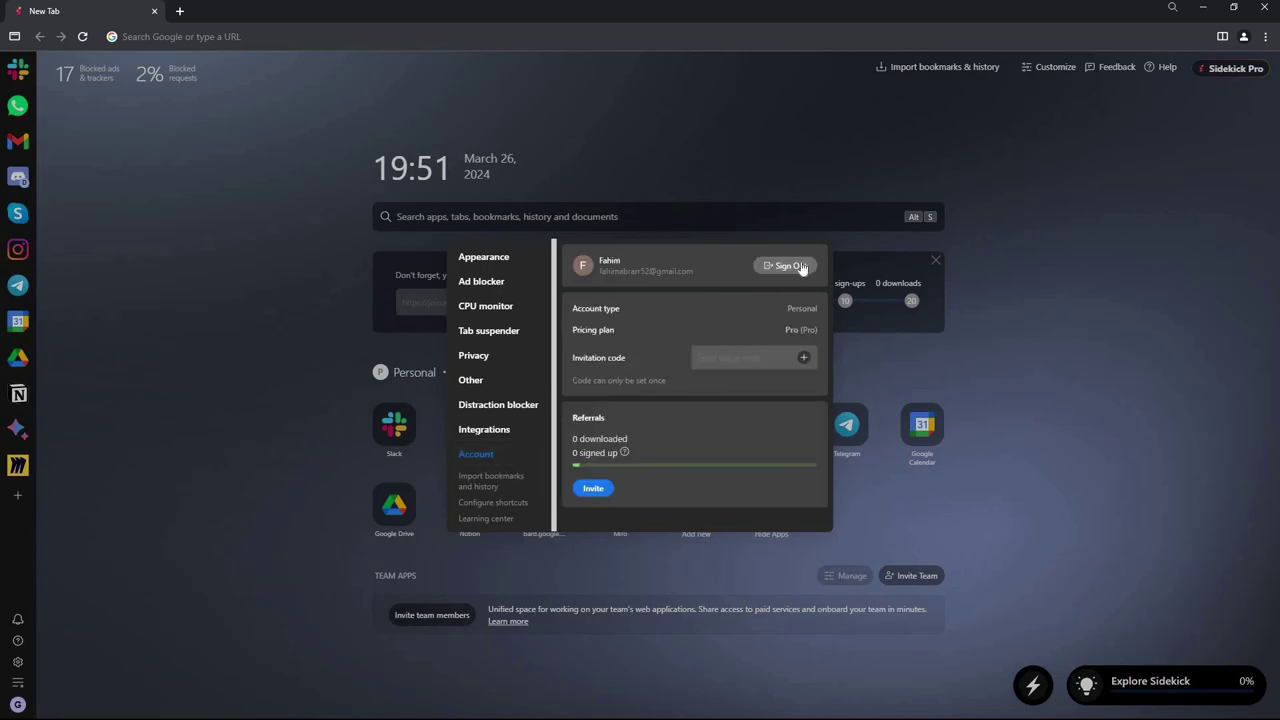
click(254, 523)
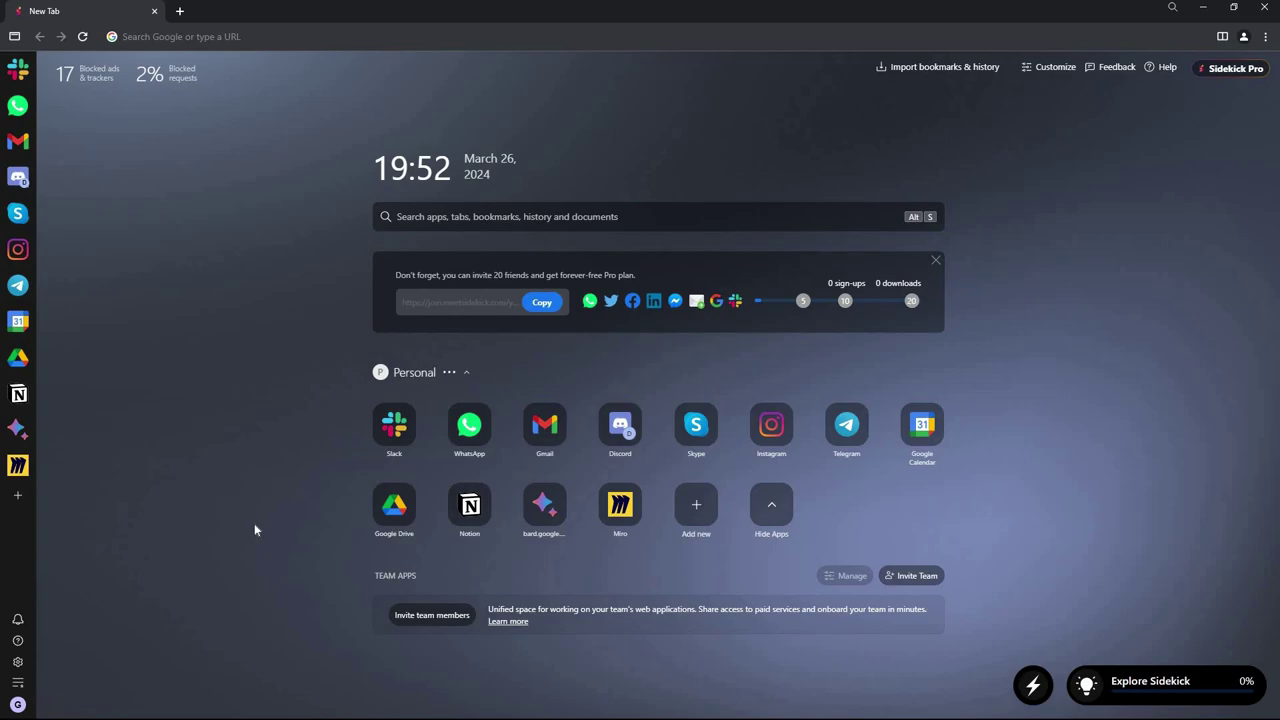
Add a 'Make a Video' task to Tuesday's list in the Tasks panel and open its options menu.
click(18, 686)
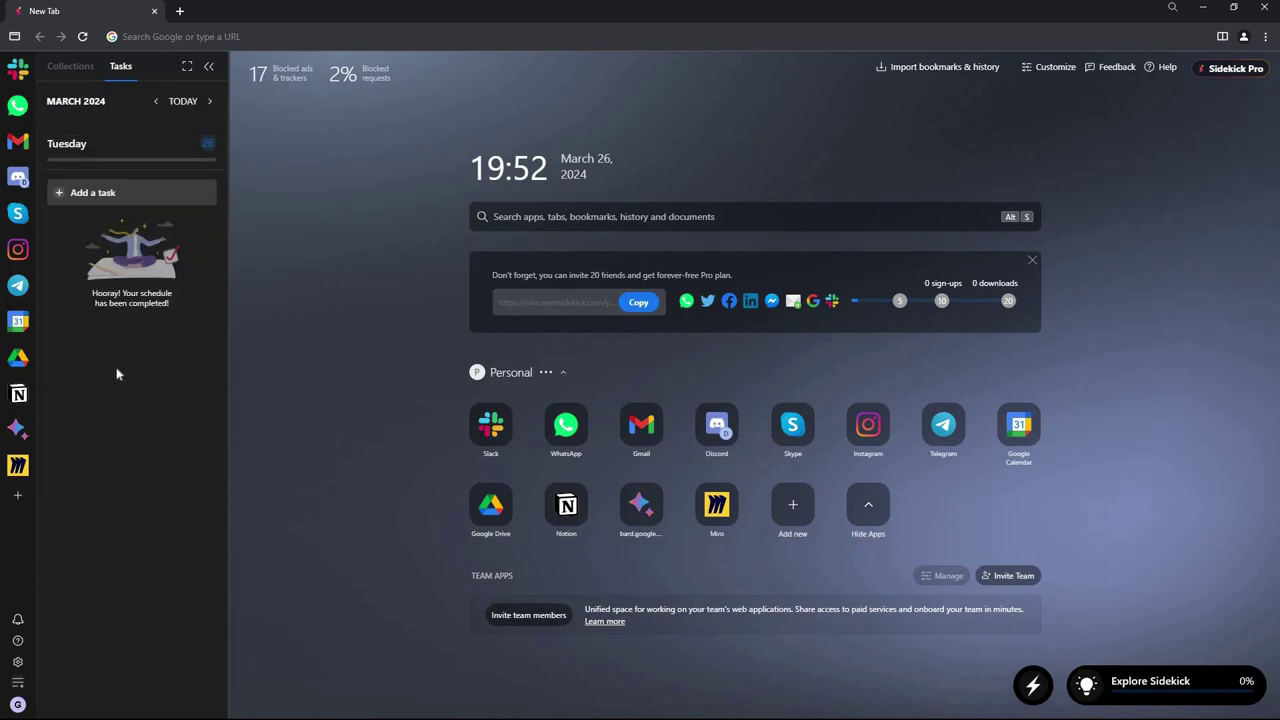
click(78, 194)
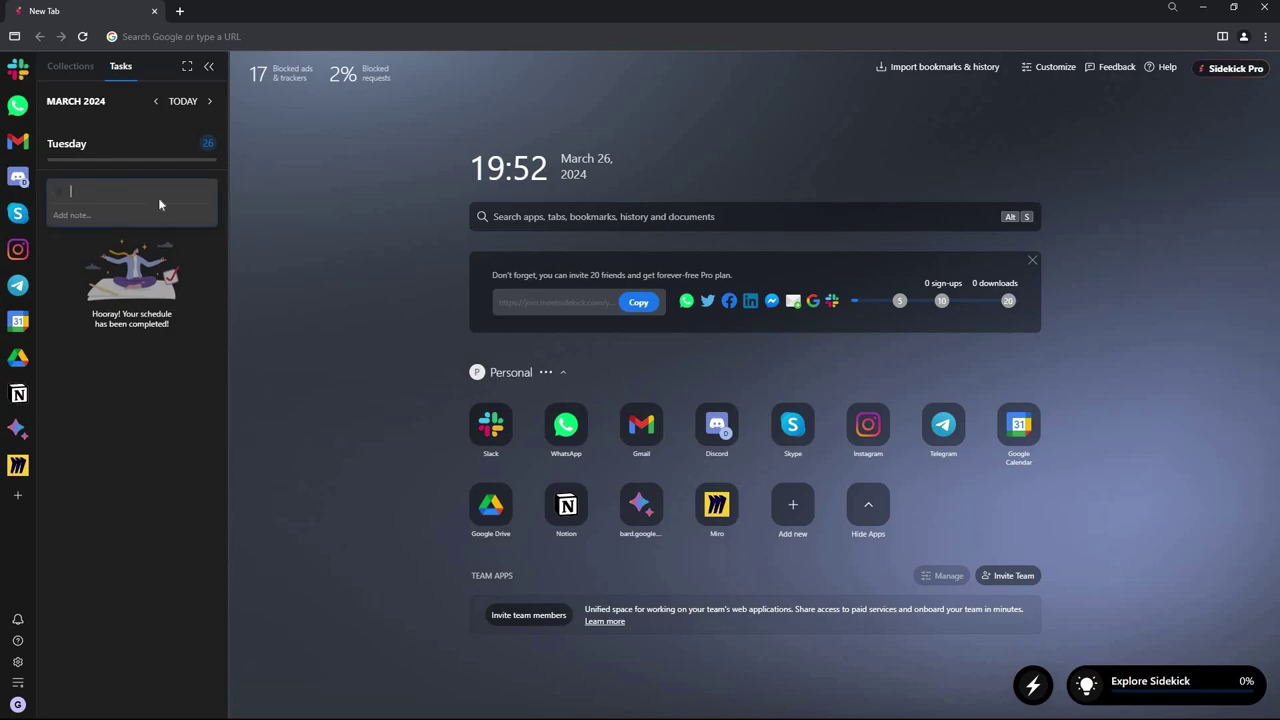
text(Make a Video)
key(Return)
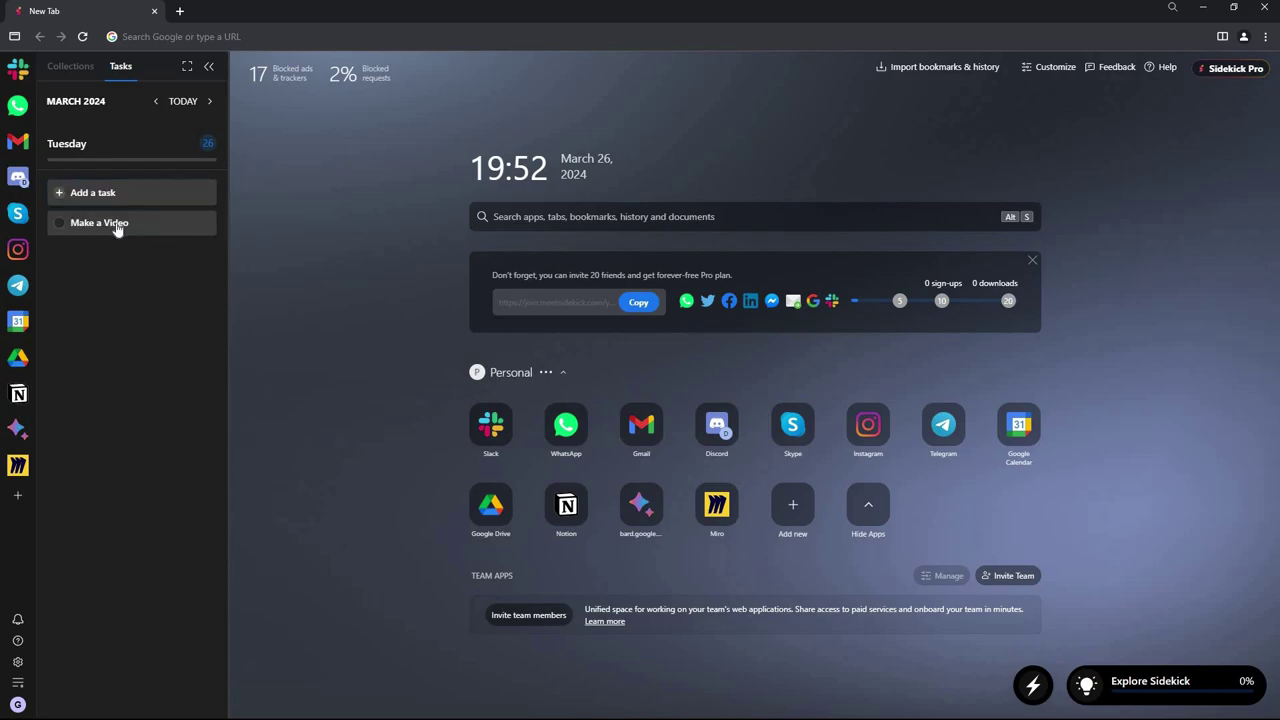
mouse_move(119, 226)
click(201, 229)
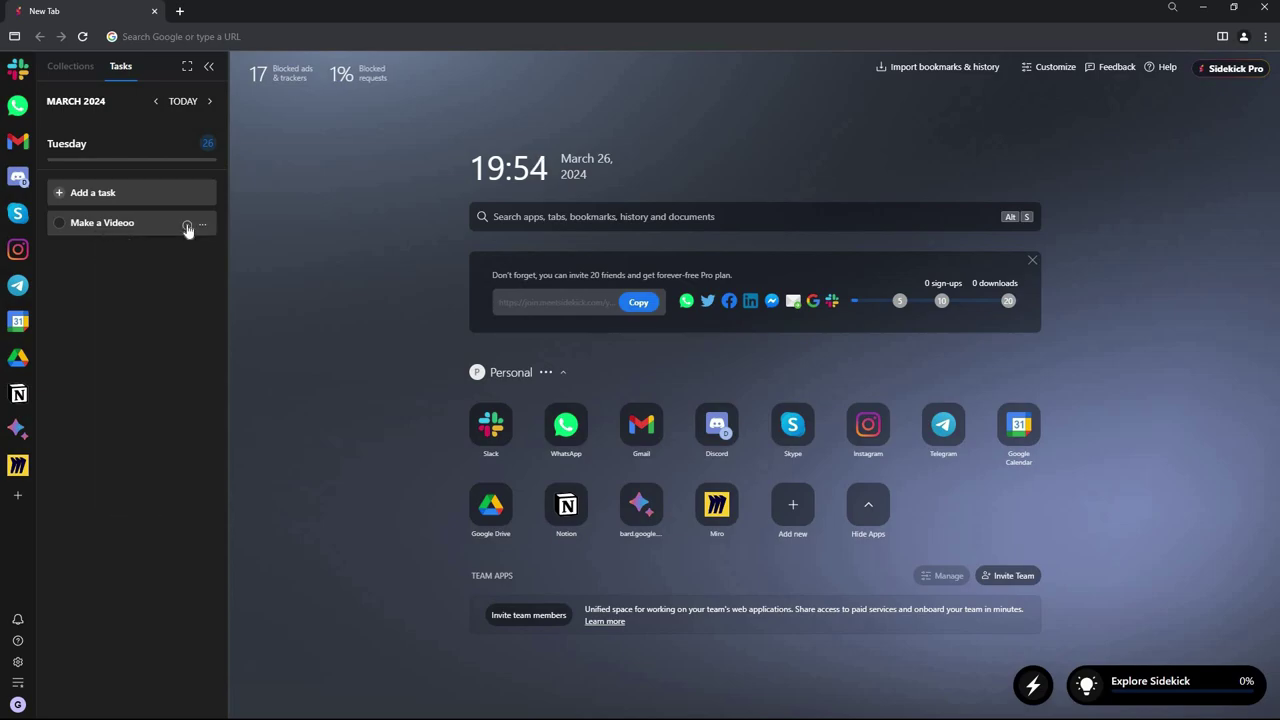
Start a focus timer on 'Make a Videoo', close its options unchanged, and mark the task done.
click(187, 227)
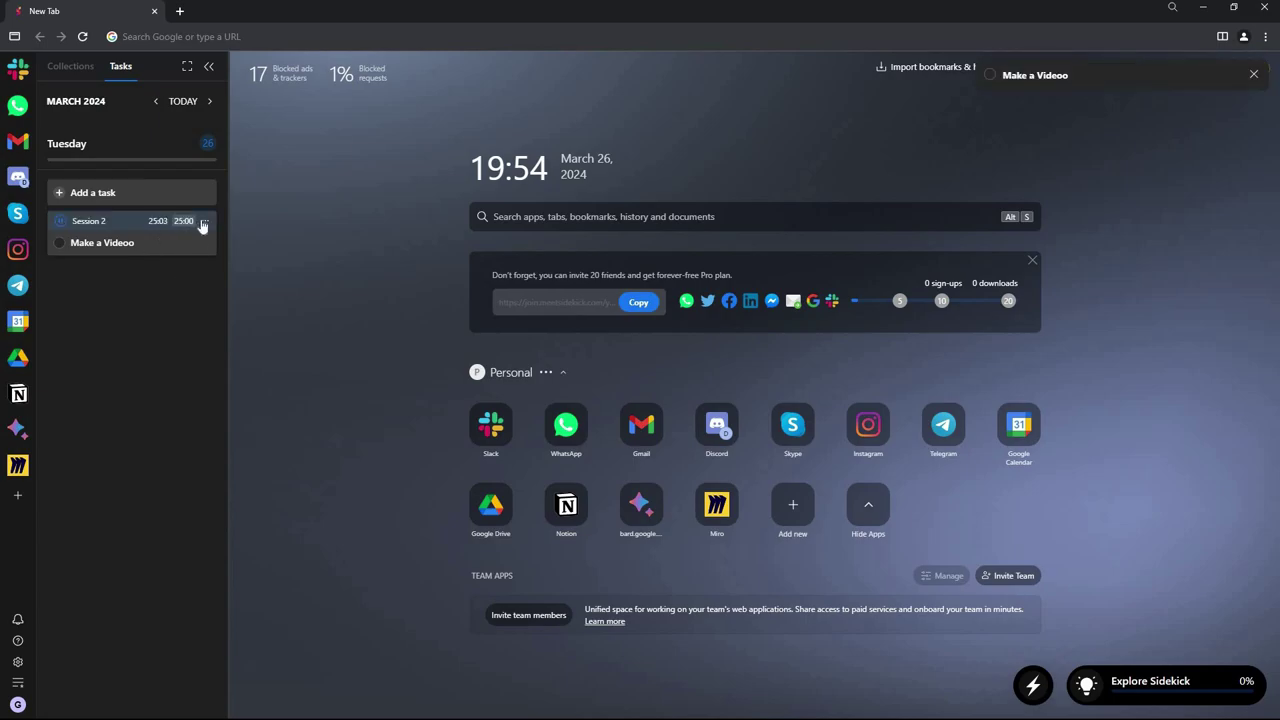
click(203, 222)
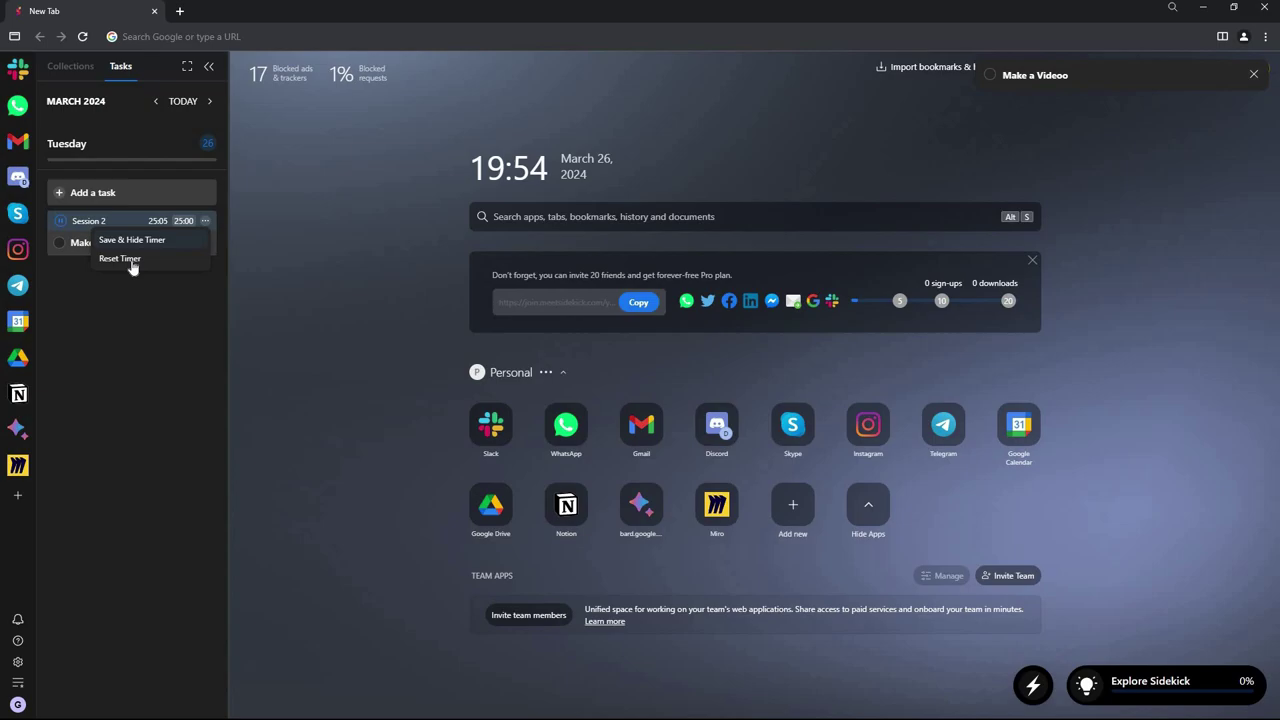
click(155, 254)
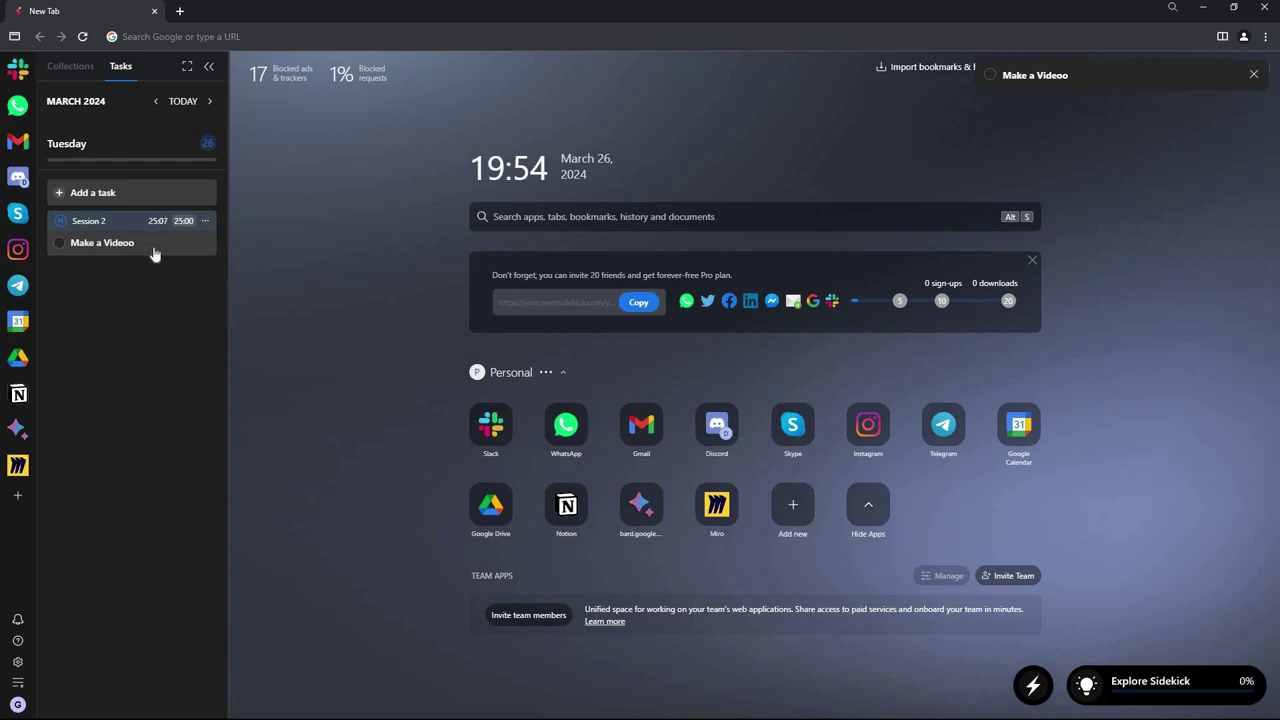
click(60, 244)
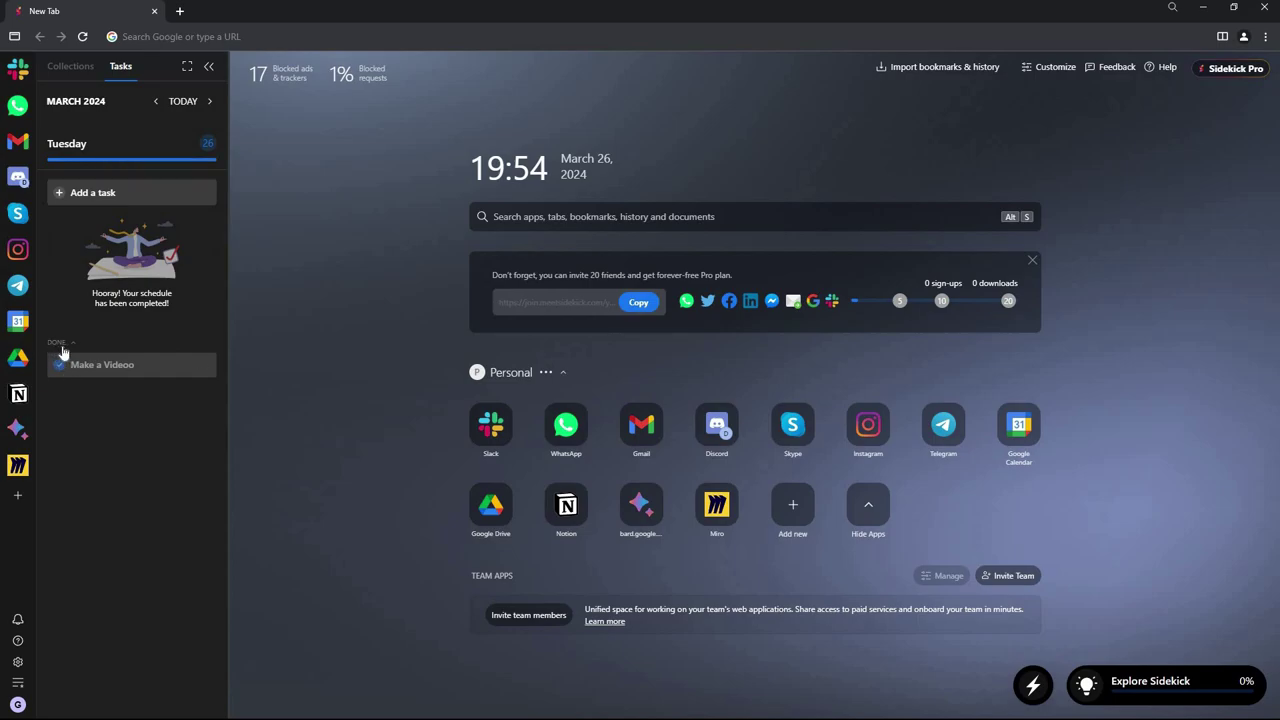